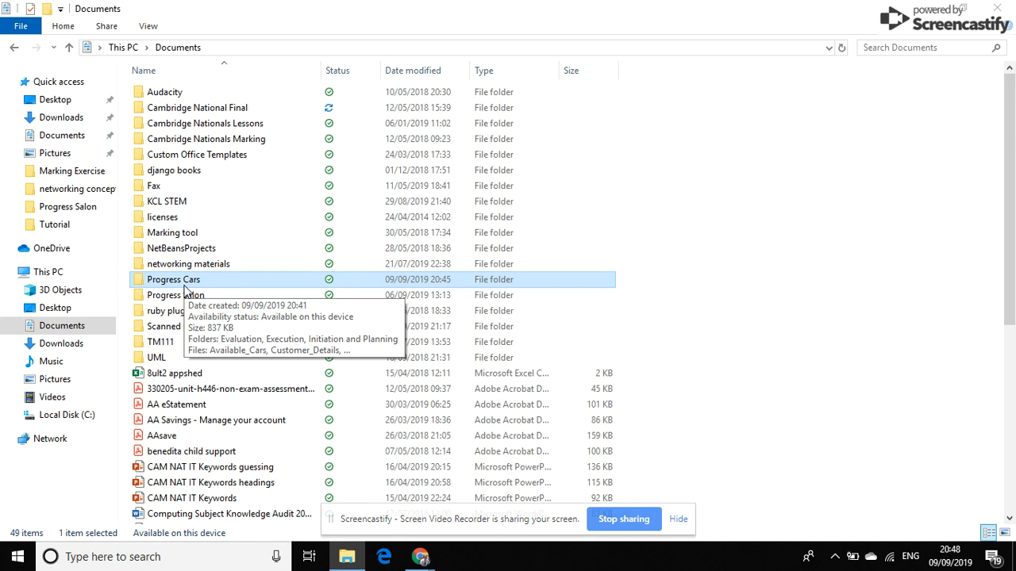
Step: Open the R013-01 assignment PDF from the Progress Cars folder and read the inventory requirements in the Your Task section on page 6
{"action": "double_click", "coordinate": [183, 284]}
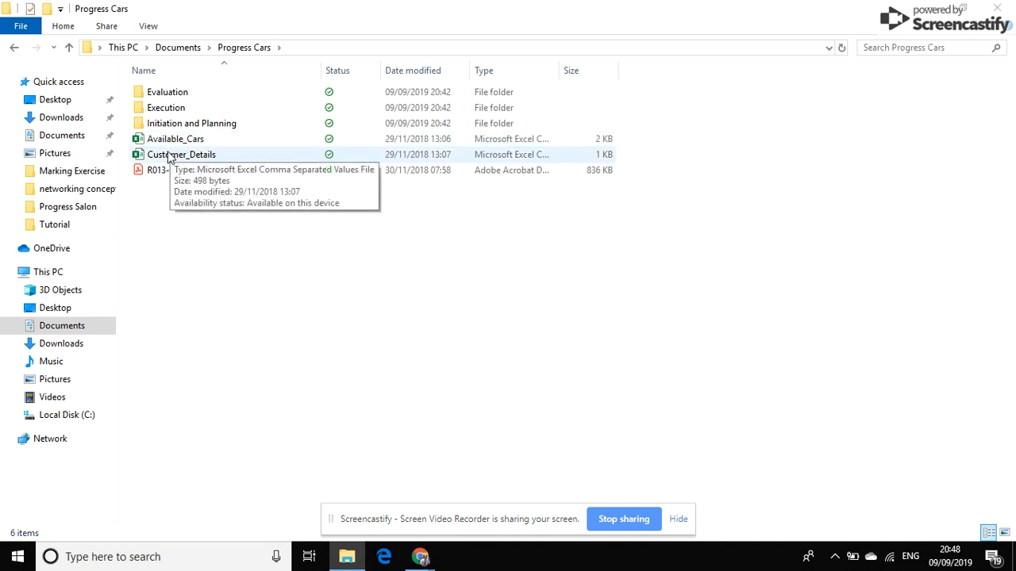
{"action": "double_click", "coordinate": [214, 171]}
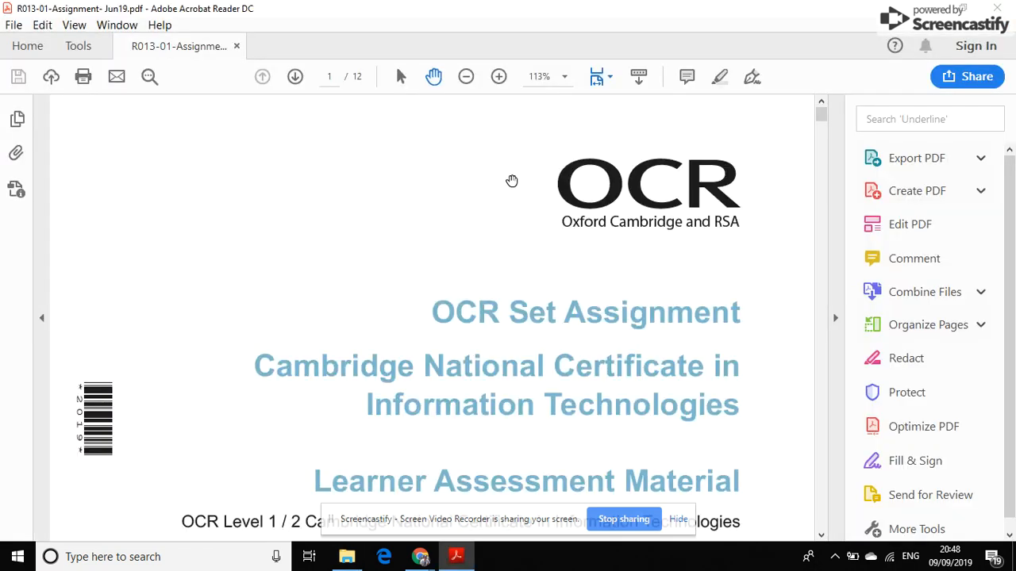
{"action": "left_click", "coordinate": [467, 76]}
{"action": "left_click_drag", "start_coordinate": [822, 120], "coordinate": [901, 303]}
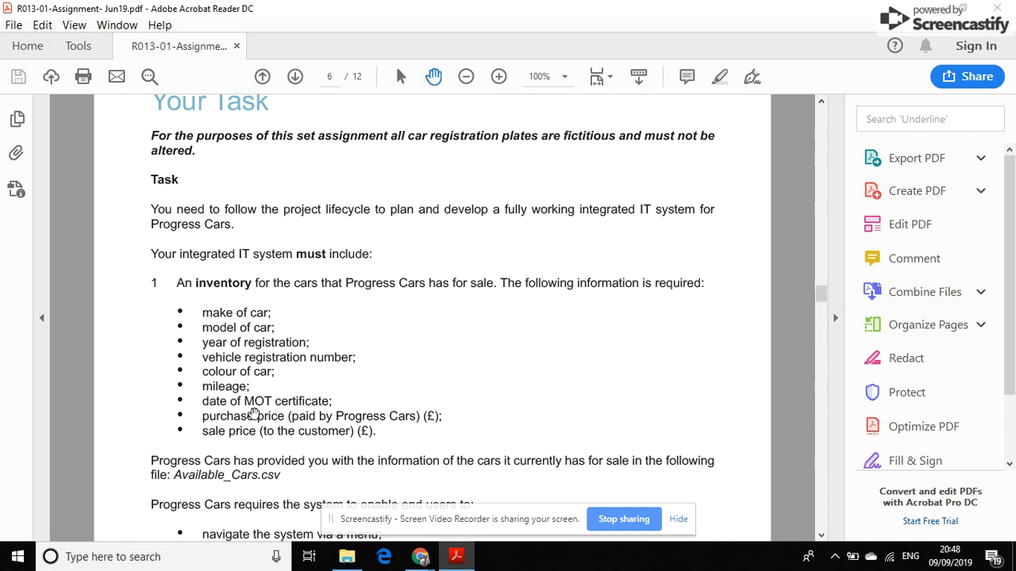
Step: Start Access and set up a blank database with the file name "progress cars"
{"action": "left_click", "coordinate": [18, 557]}
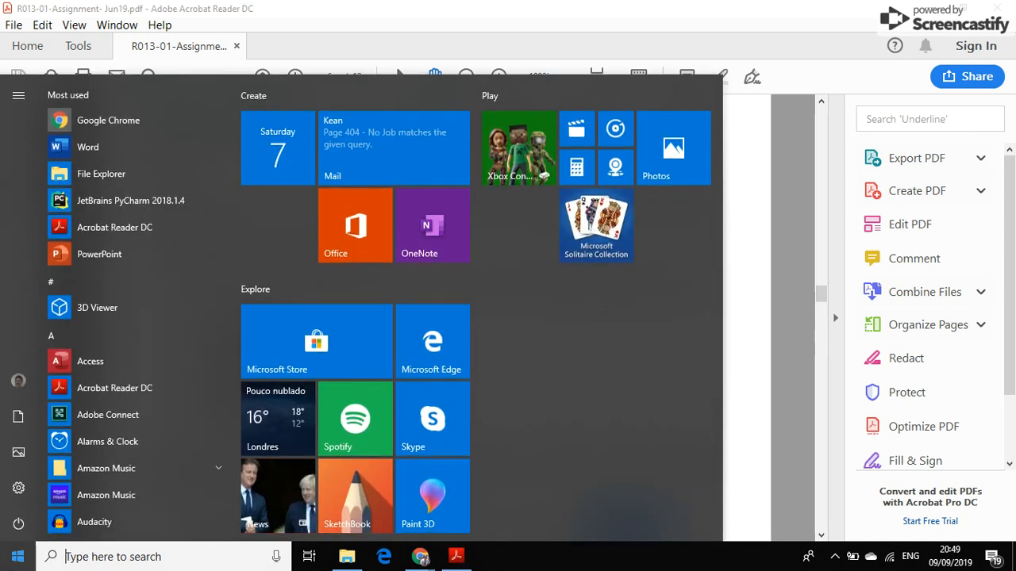
{"action": "left_click", "coordinate": [90, 361]}
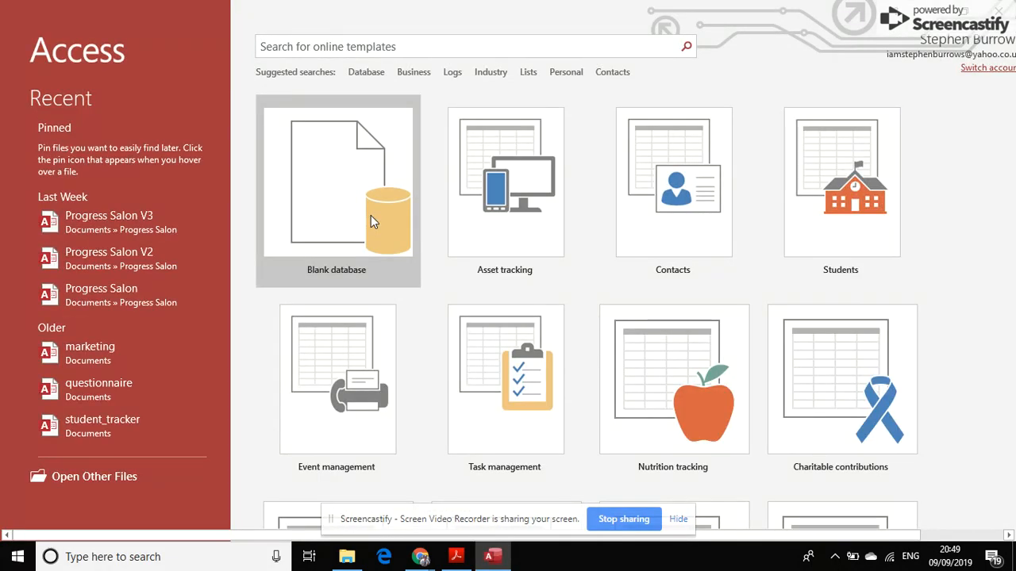
{"action": "left_click", "coordinate": [371, 216]}
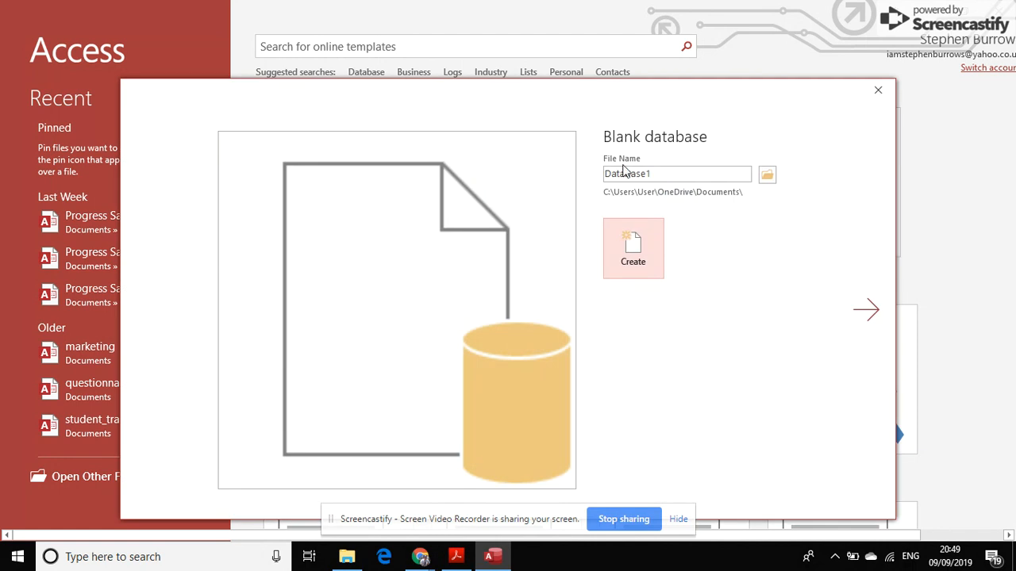
{"action": "left_click", "coordinate": [672, 176]}
{"action": "left_click", "coordinate": [672, 176]}
{"action": "double_click", "coordinate": [655, 174]}
{"action": "type", "text": "progress cars"}
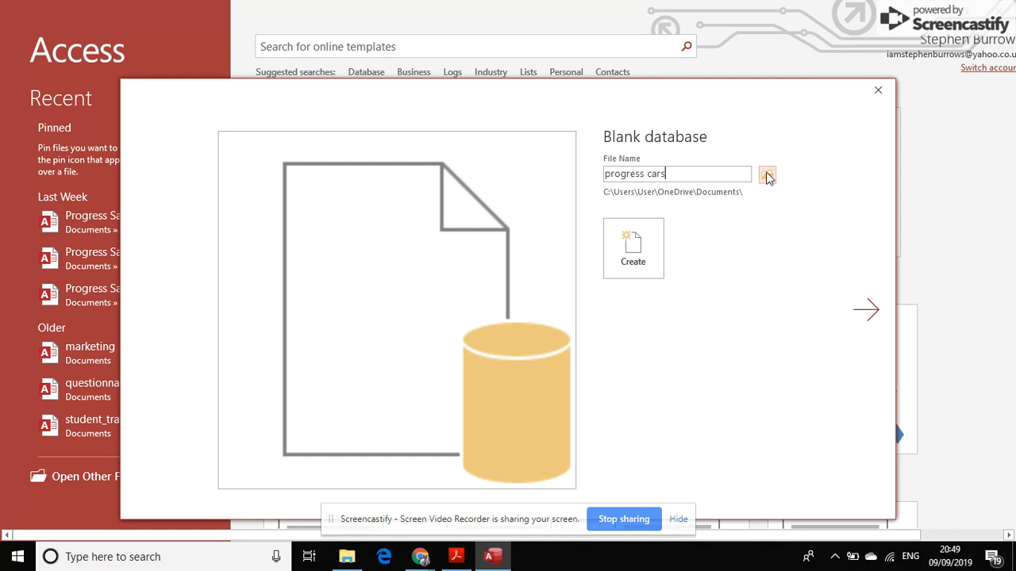
Step: Choose the Execution folder inside Progress Cars as the save location and create the database there
{"action": "left_click", "coordinate": [766, 175]}
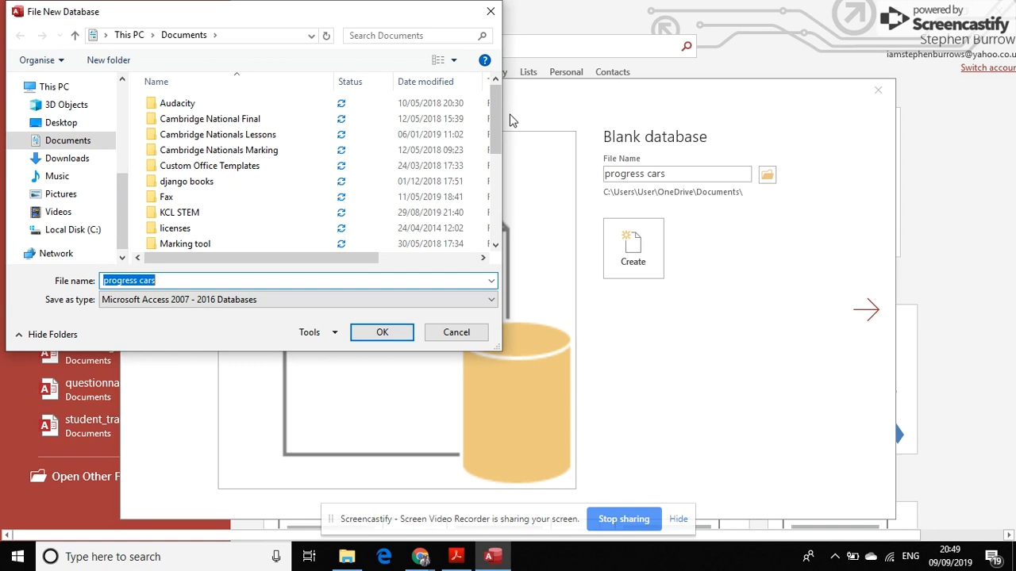
{"action": "left_click_drag", "start_coordinate": [493, 119], "coordinate": [486, 162]}
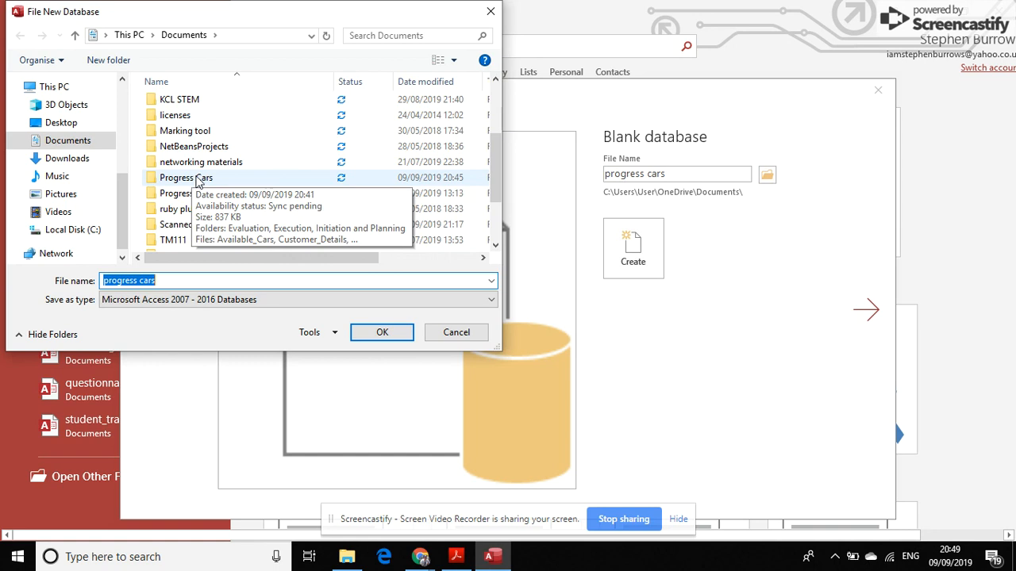
{"action": "double_click", "coordinate": [198, 182]}
{"action": "double_click", "coordinate": [188, 116]}
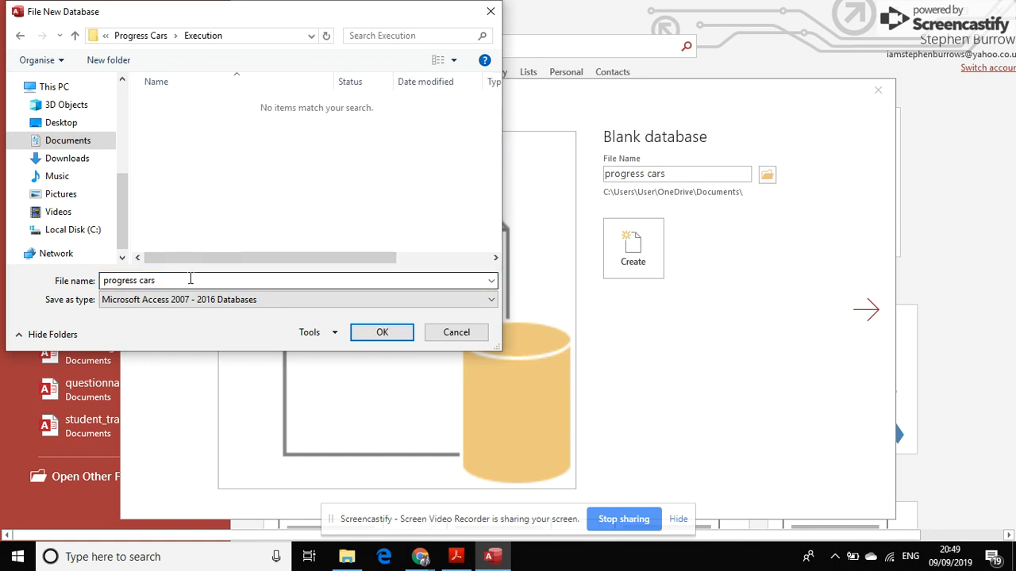
{"action": "left_click", "coordinate": [381, 334]}
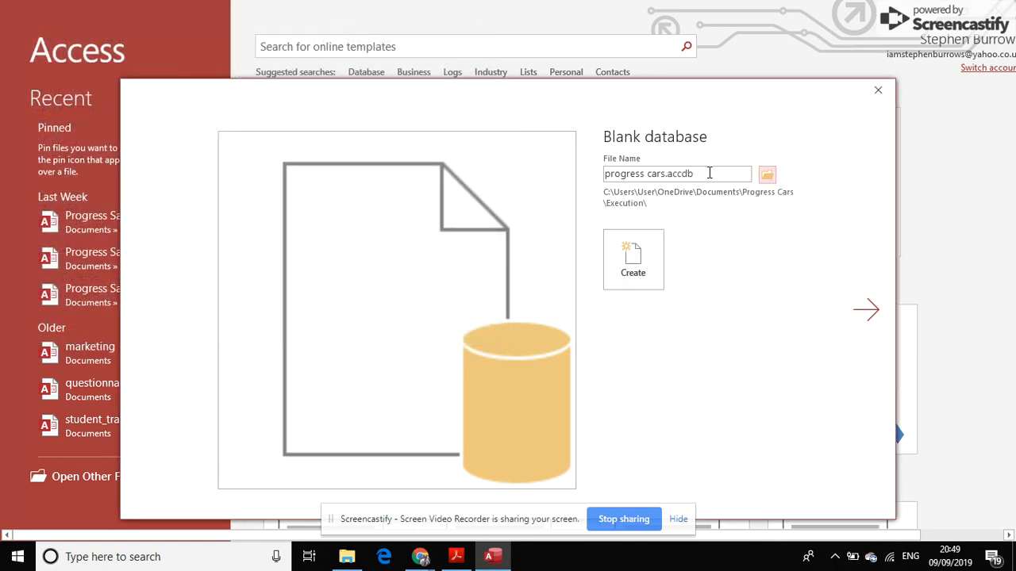
{"action": "left_click", "coordinate": [637, 262]}
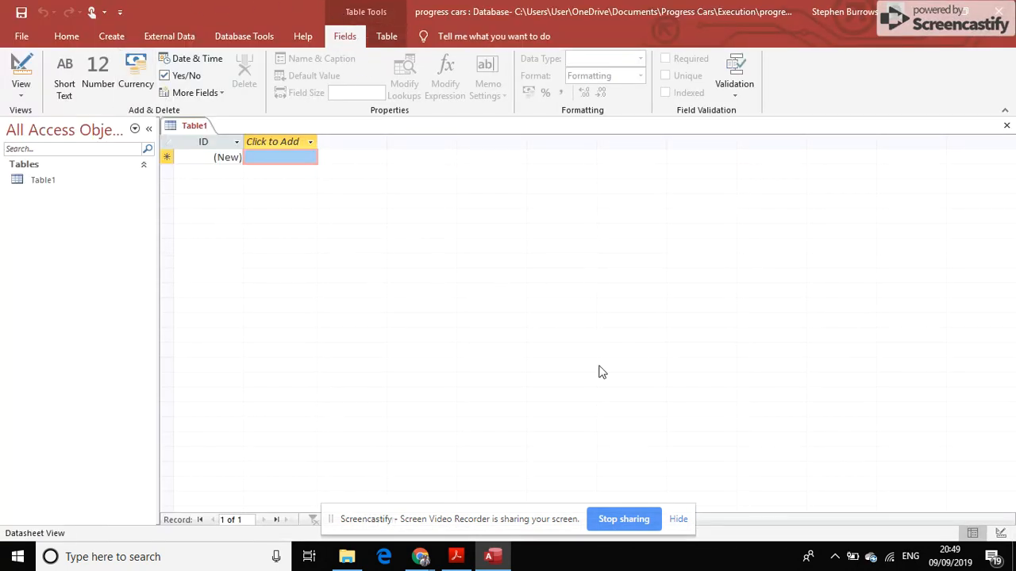
Step: Start a text file import into a new table, using Available_Cars from the Progress Cars folder as the source
{"action": "right_click", "coordinate": [51, 180]}
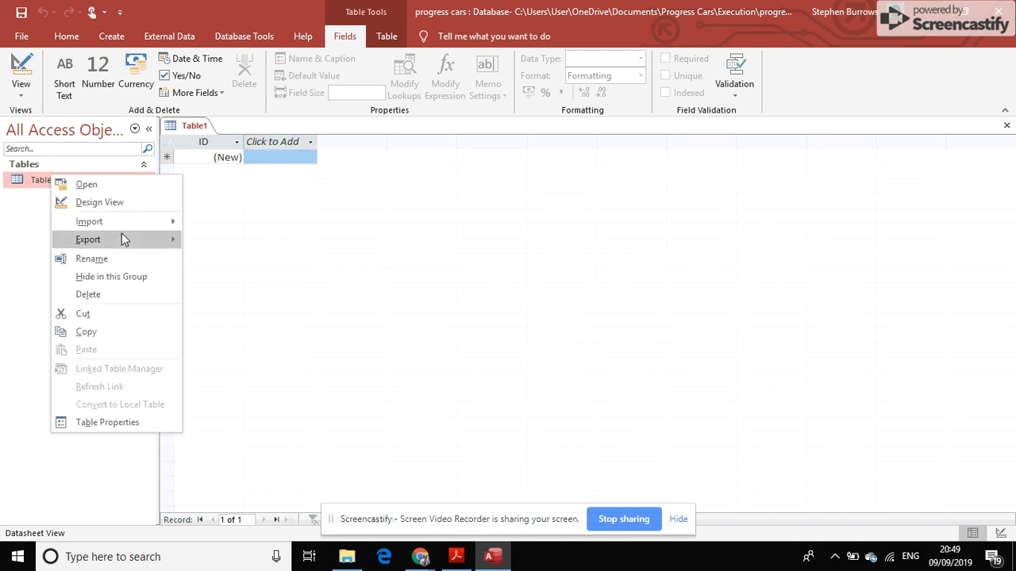
{"action": "mouse_move", "coordinate": [132, 224]}
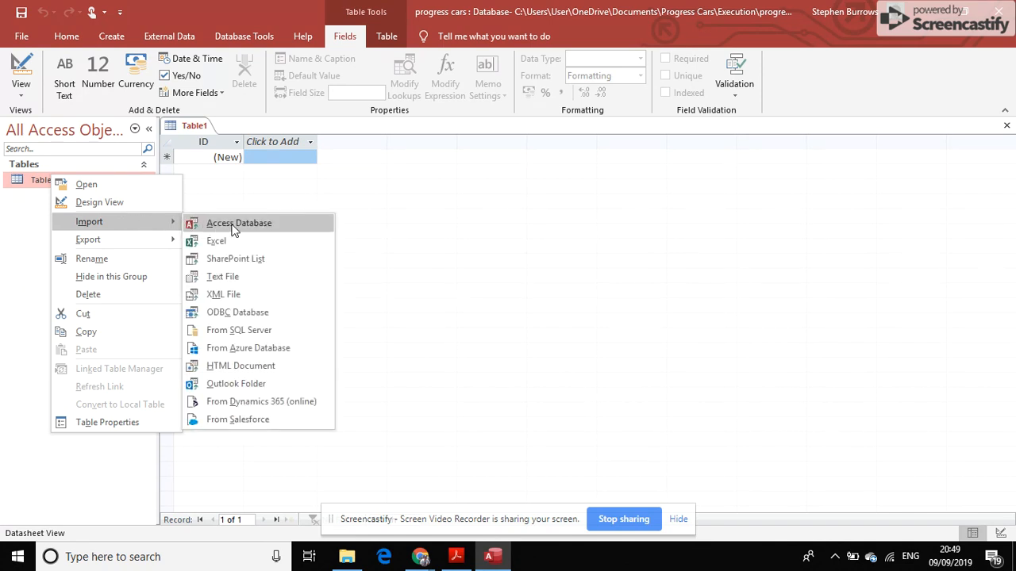
{"action": "left_click", "coordinate": [247, 276]}
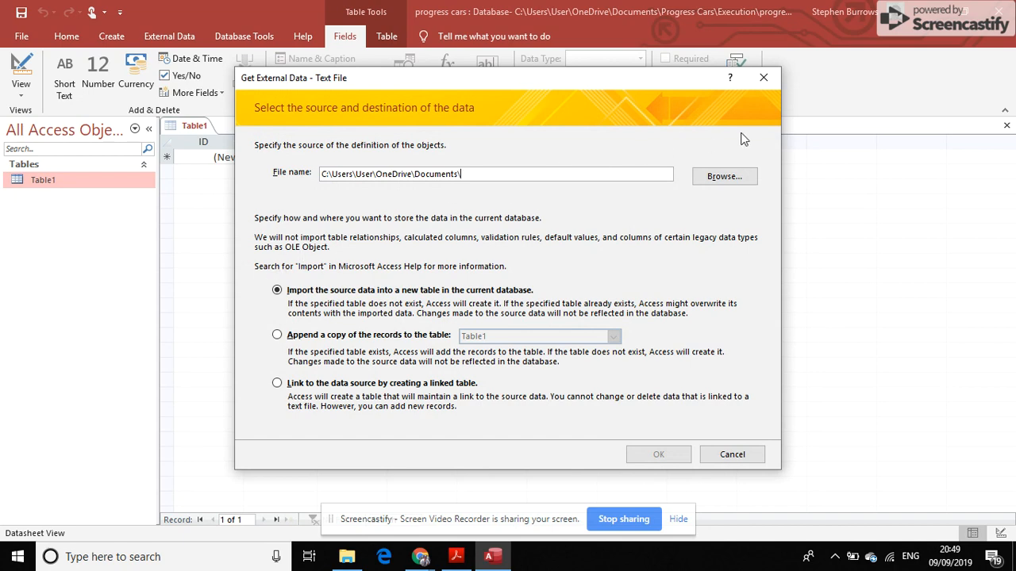
{"action": "left_click", "coordinate": [724, 176]}
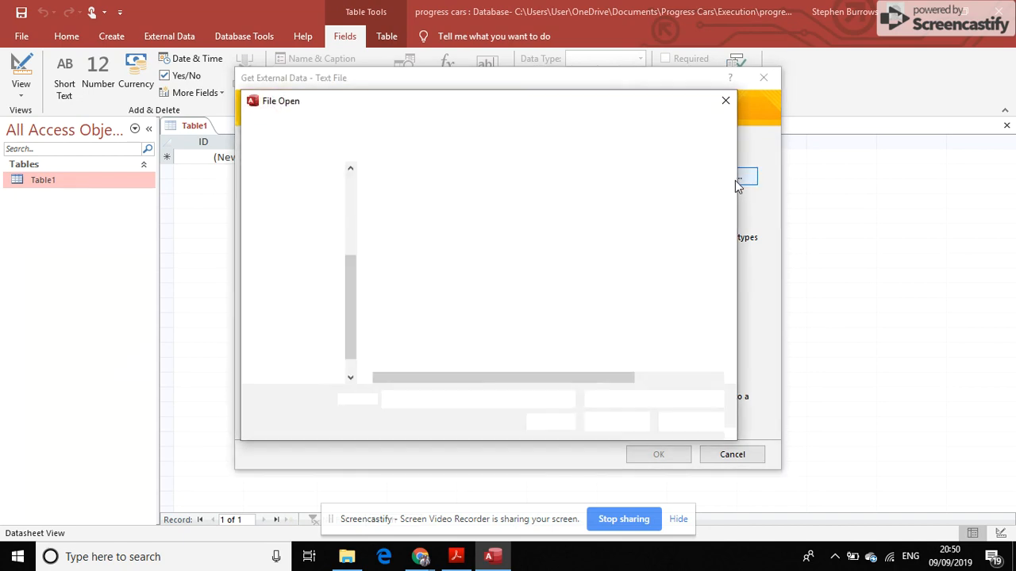
{"action": "left_click_drag", "start_coordinate": [731, 175], "coordinate": [731, 280]}
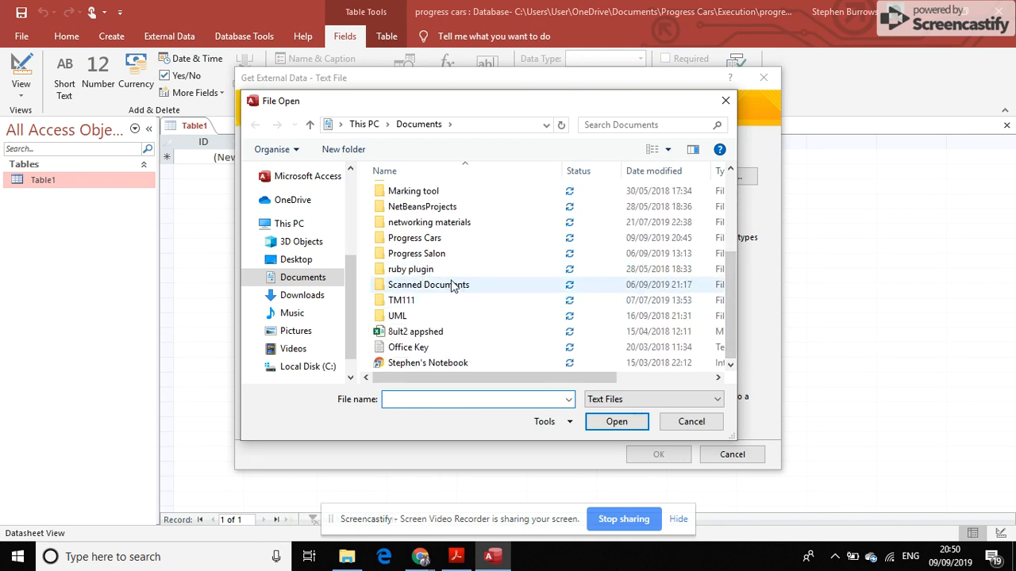
{"action": "double_click", "coordinate": [414, 235]}
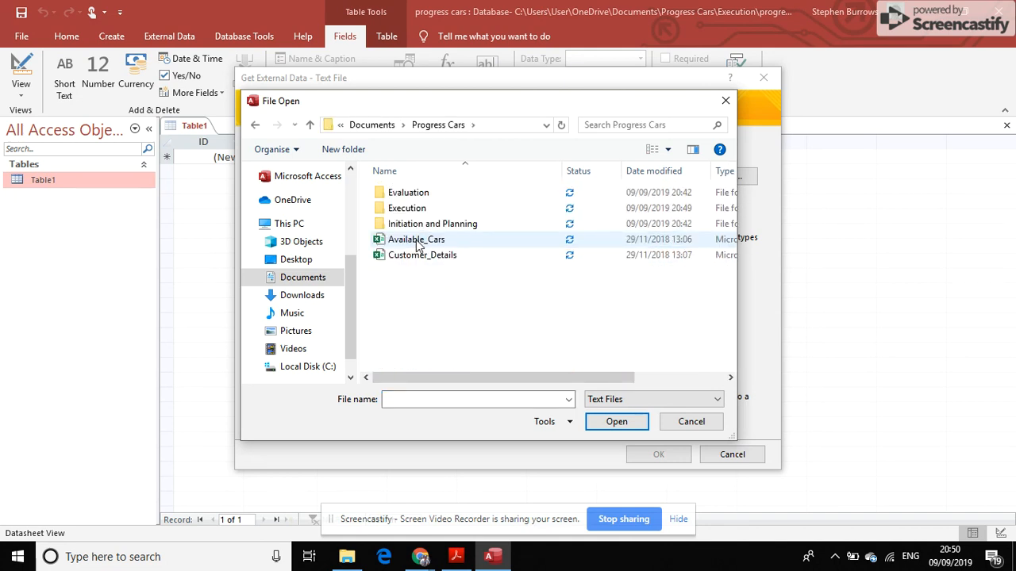
{"action": "left_click", "coordinate": [418, 242]}
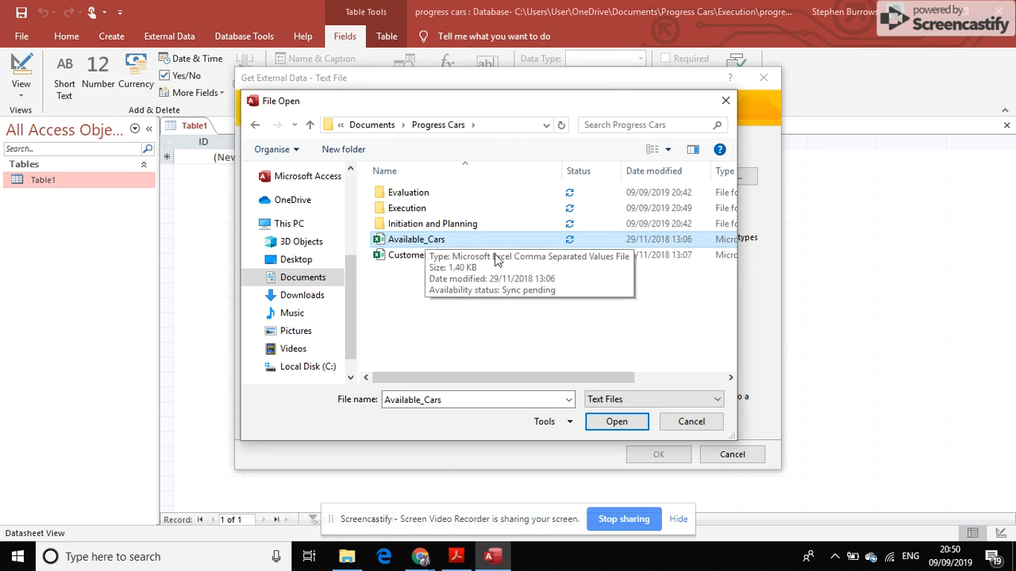
{"action": "left_click", "coordinate": [605, 423]}
{"action": "left_click", "coordinate": [655, 450]}
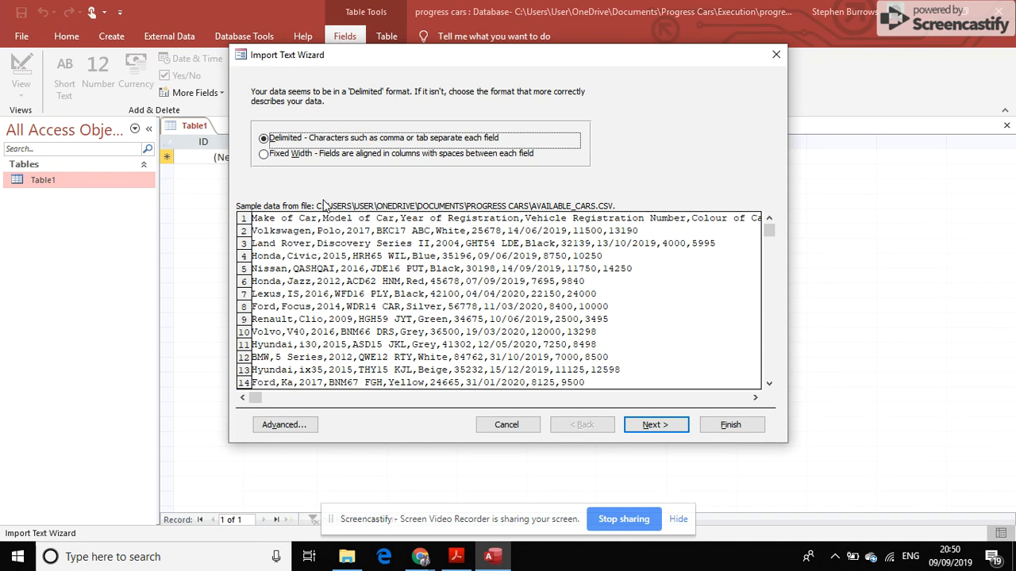
Step: Import the data as comma-delimited text and treat the first row as field names
{"action": "left_click", "coordinate": [649, 426]}
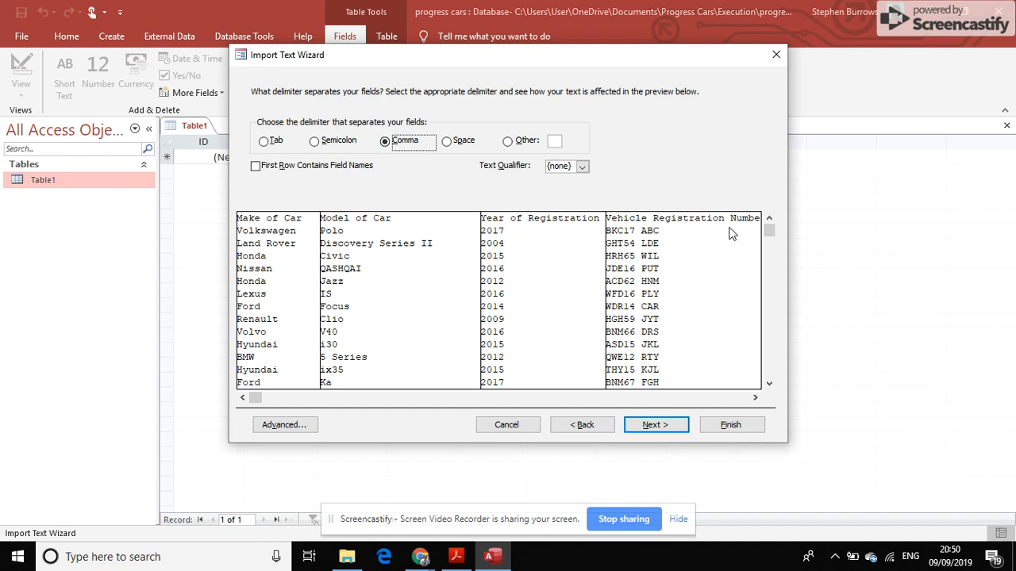
{"action": "left_click", "coordinate": [256, 168]}
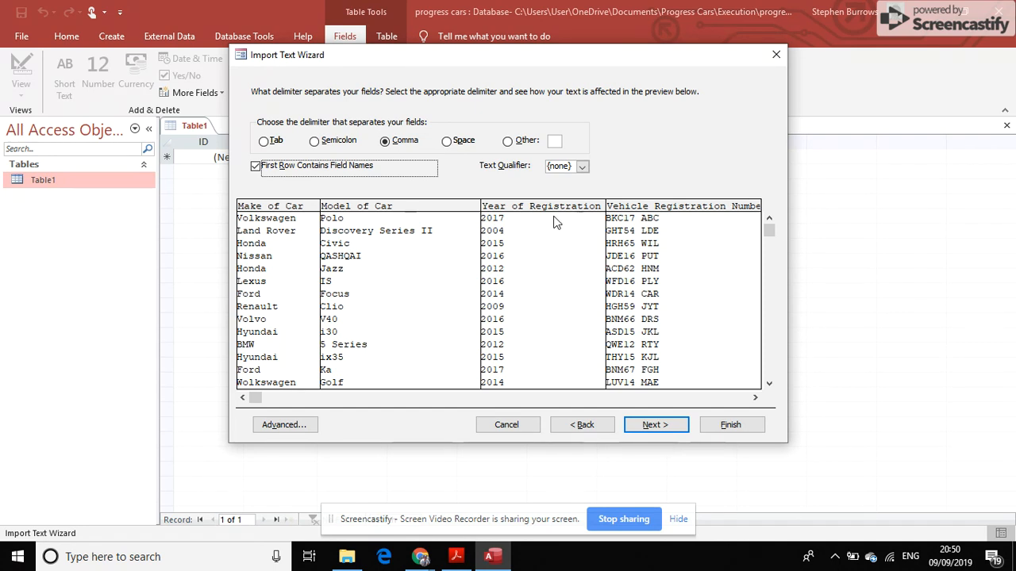
{"action": "left_click", "coordinate": [654, 425]}
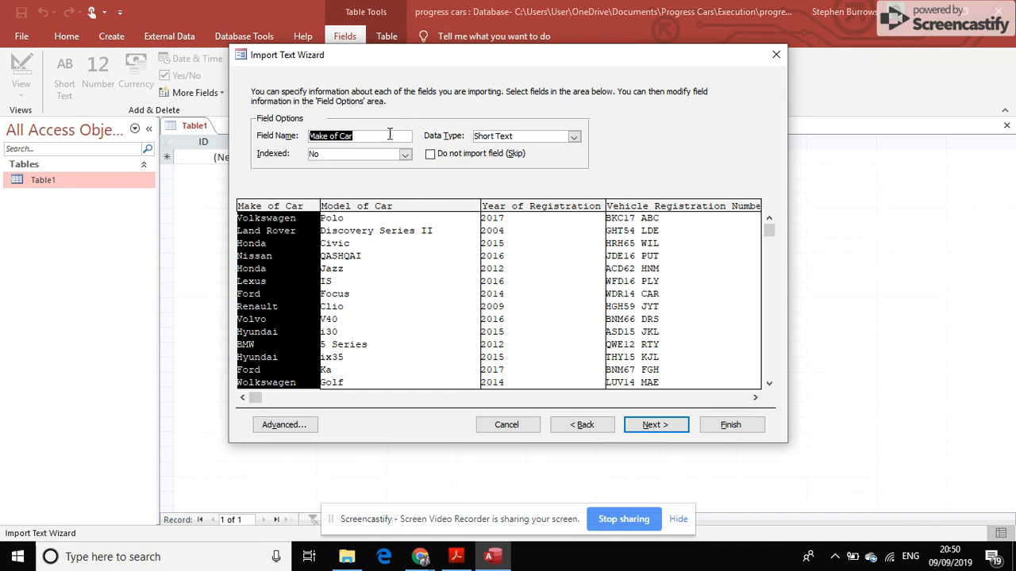
Step: Check the import data types from Model of Car through Date of MOT Certificate, choosing Long Integer for Year of Registration
{"action": "left_click", "coordinate": [433, 267]}
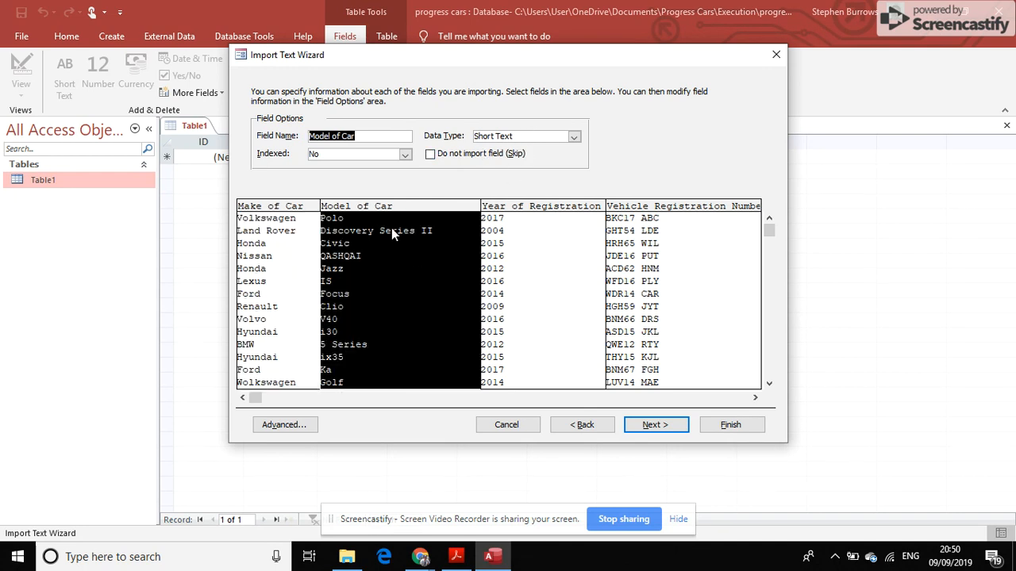
{"action": "left_click", "coordinate": [549, 255]}
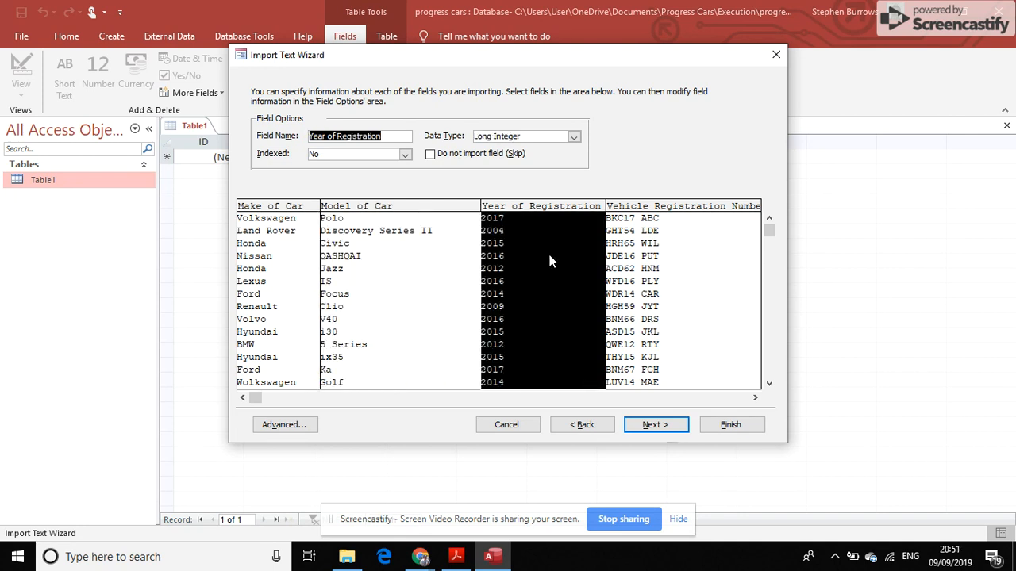
{"action": "left_click", "coordinate": [574, 136]}
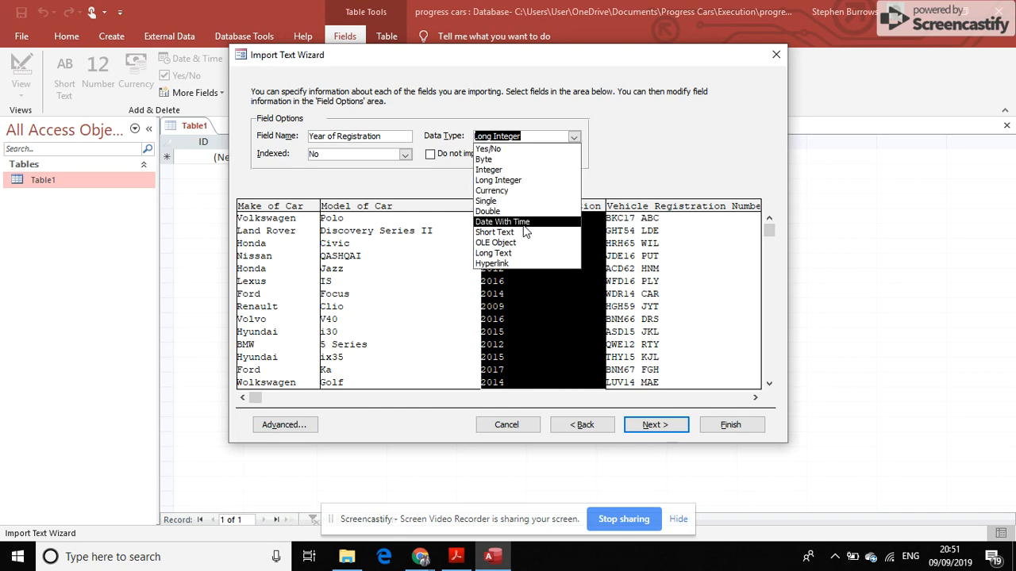
{"action": "left_click", "coordinate": [531, 182]}
{"action": "left_click", "coordinate": [647, 269]}
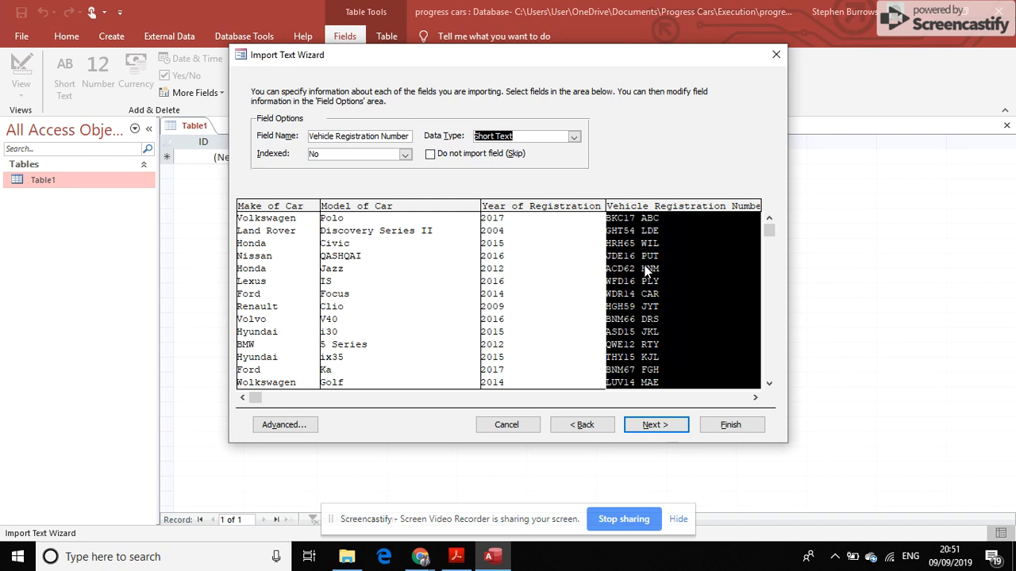
{"action": "left_click", "coordinate": [755, 397]}
{"action": "left_click_drag", "start_coordinate": [755, 397], "coordinate": [754, 399]}
{"action": "left_click", "coordinate": [435, 286]}
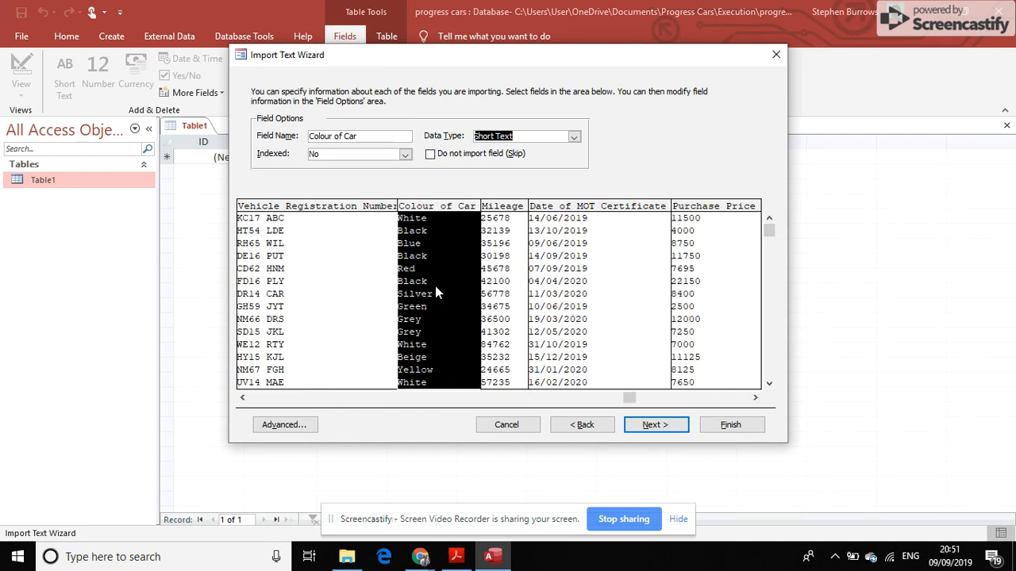
{"action": "left_click", "coordinate": [505, 276]}
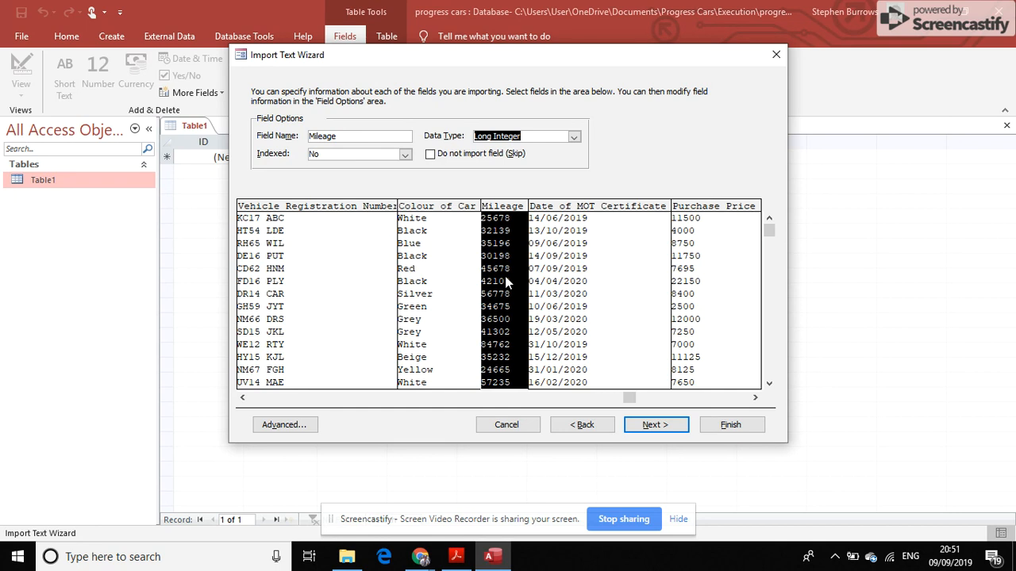
{"action": "left_click", "coordinate": [563, 270]}
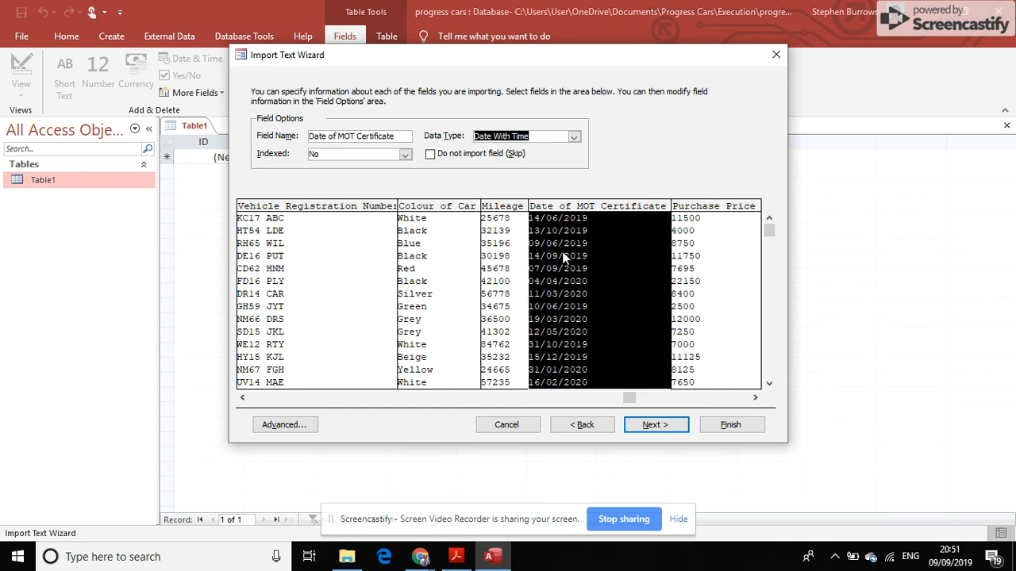
Step: Set the data type of the Purchase Price (£) field to Currency
{"action": "left_click", "coordinate": [756, 399]}
{"action": "left_click", "coordinate": [755, 399]}
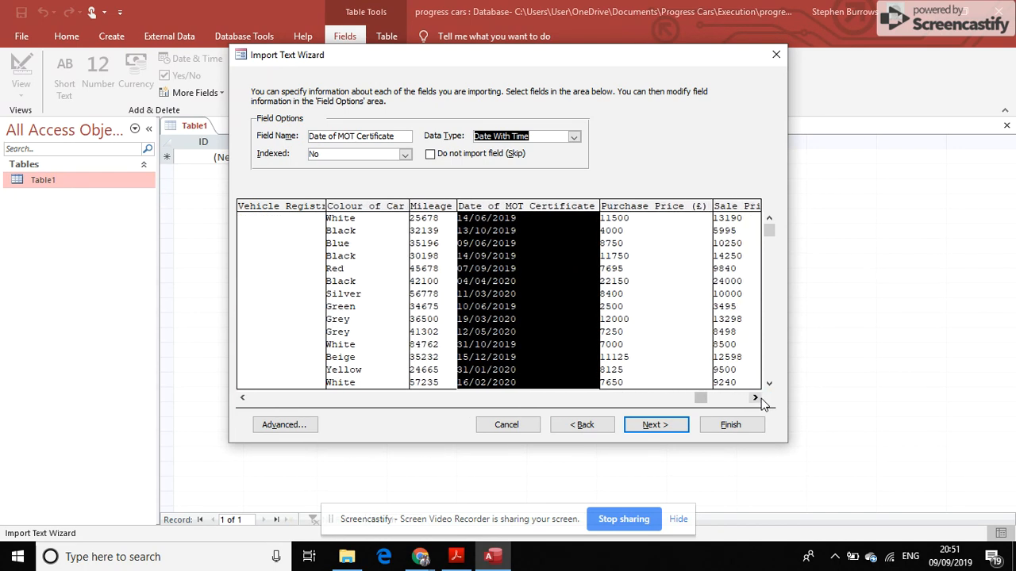
{"action": "left_click", "coordinate": [682, 328]}
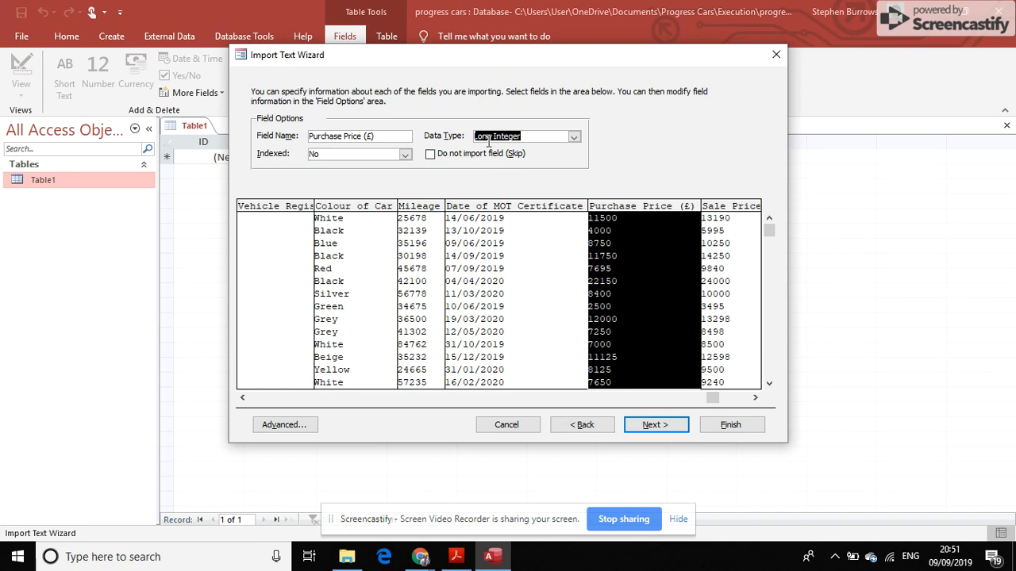
{"action": "left_click", "coordinate": [574, 136]}
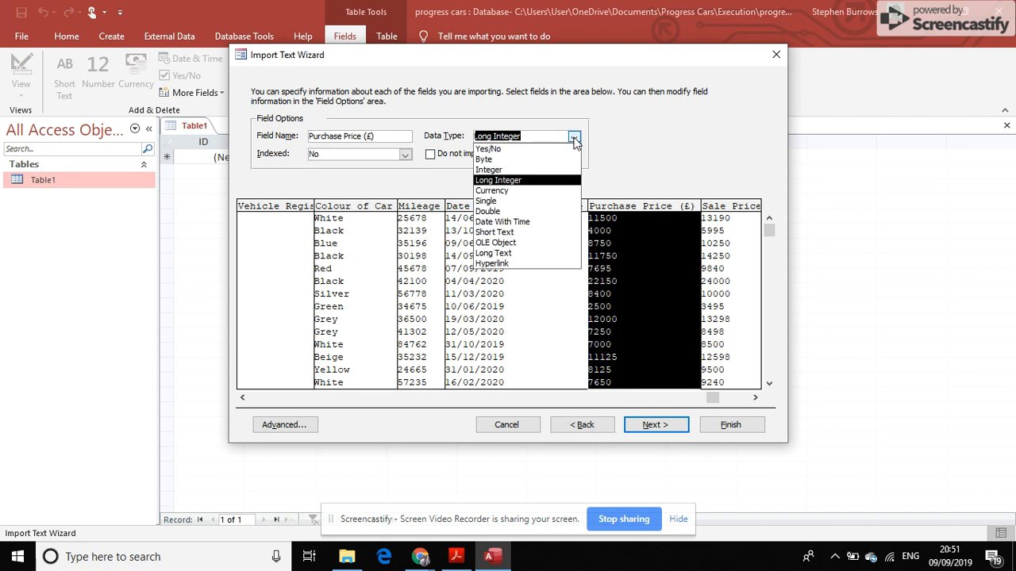
{"action": "left_click", "coordinate": [533, 190]}
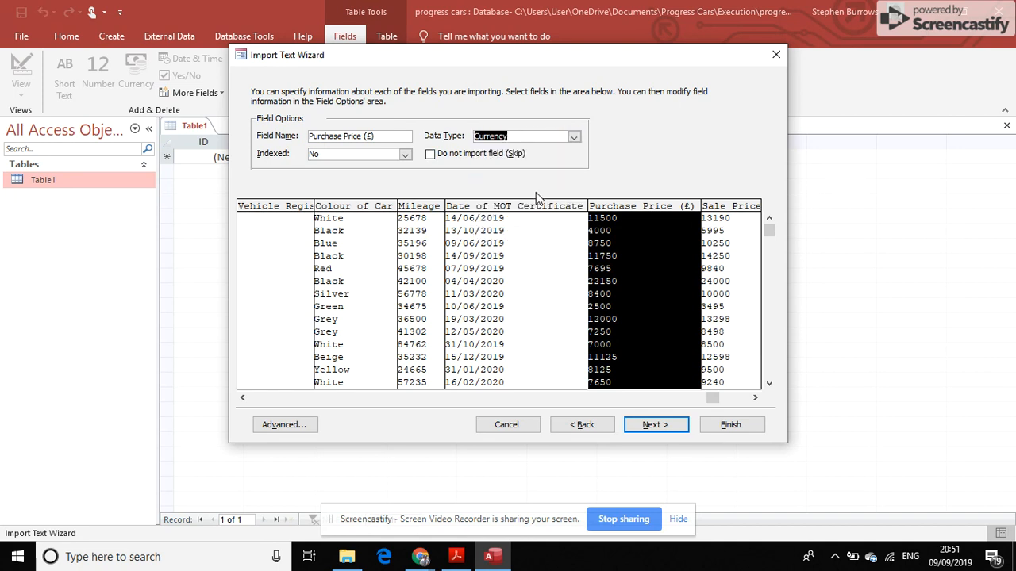
Step: Set the data type of the Sale Price (£) field to Currency
{"action": "left_click", "coordinate": [739, 207]}
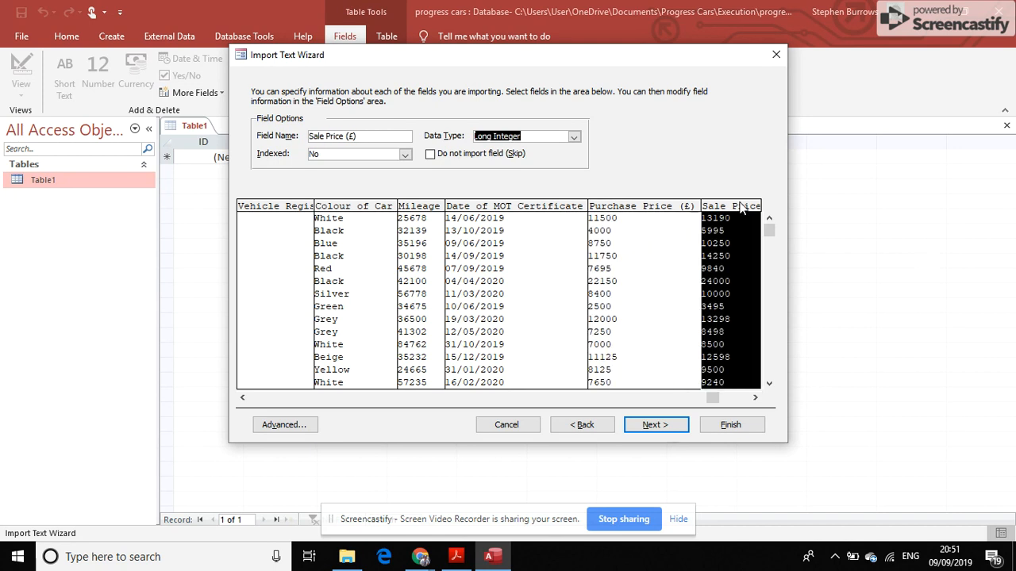
{"action": "left_click", "coordinate": [574, 136]}
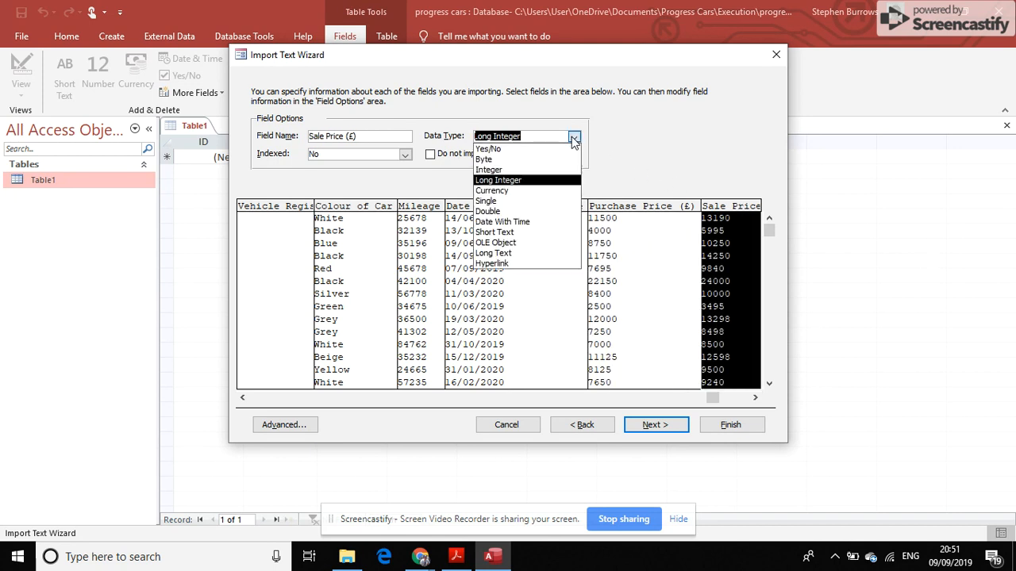
{"action": "left_click", "coordinate": [555, 192]}
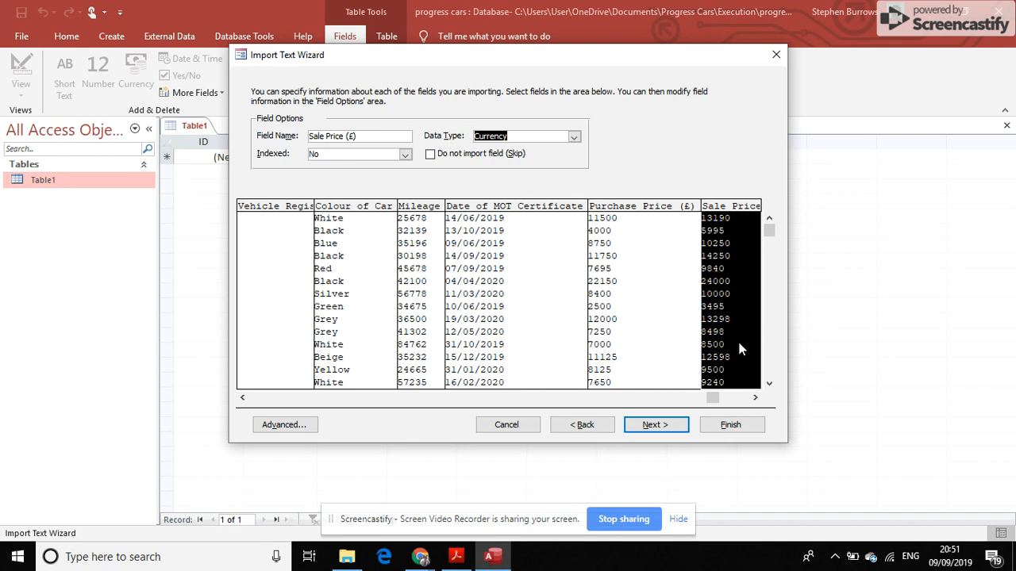
Step: Finish importing into a table named Available_Cars, letting Access add the primary key and leaving the import steps unsaved
{"action": "left_click", "coordinate": [645, 423]}
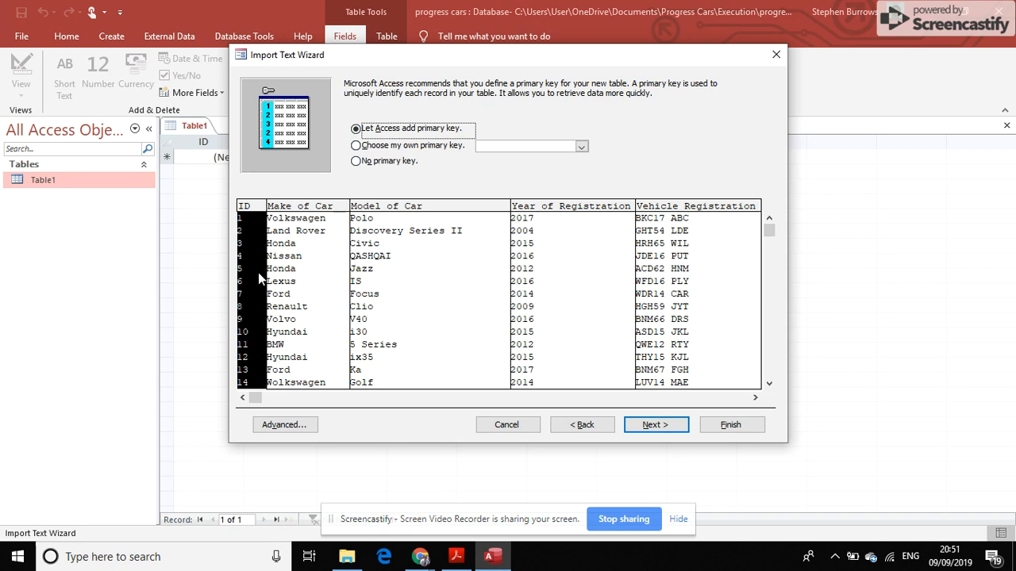
{"action": "left_click", "coordinate": [650, 424]}
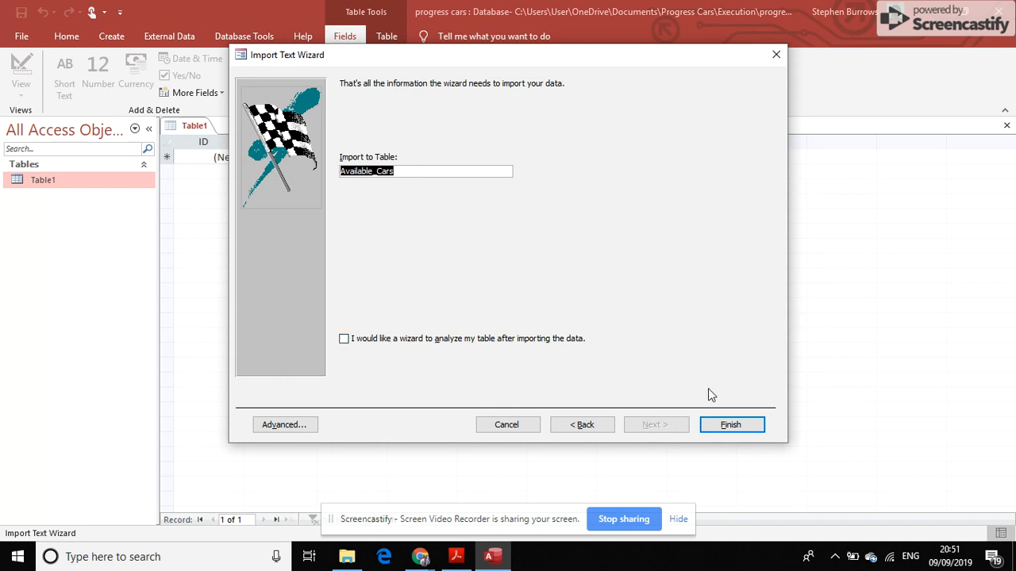
{"action": "left_click", "coordinate": [732, 425]}
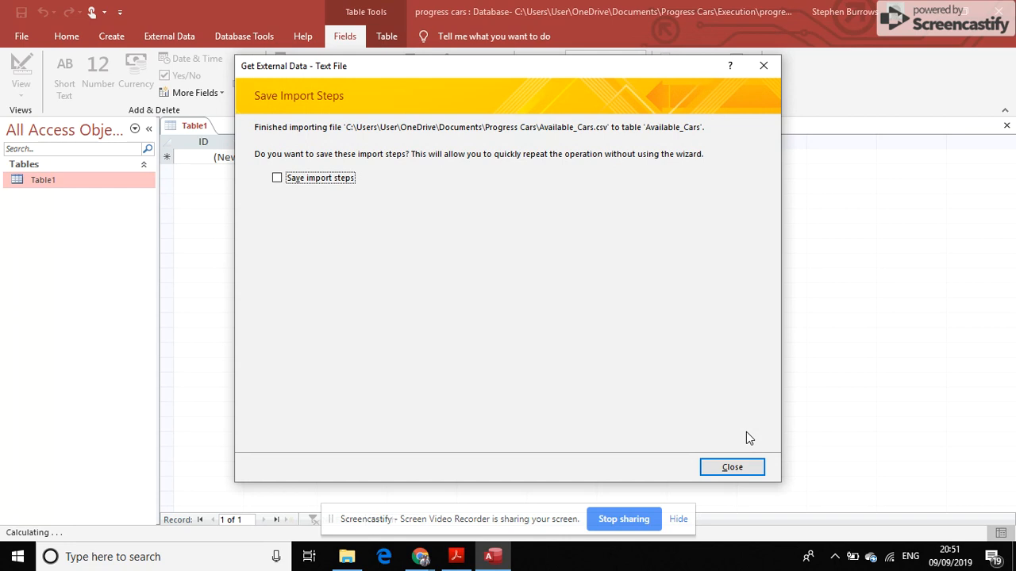
{"action": "left_click", "coordinate": [749, 474]}
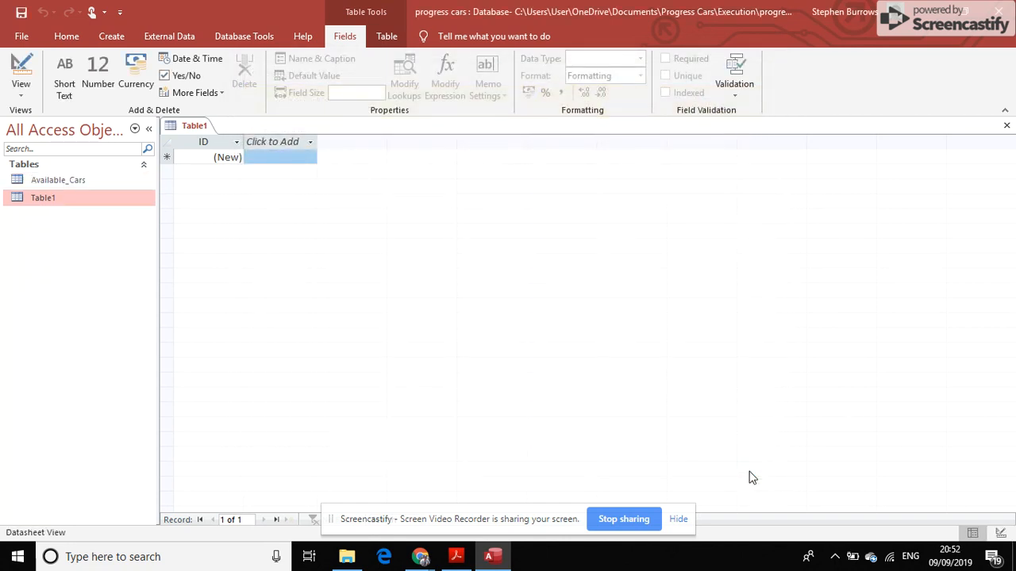
Step: Open the imported Available_Cars table and close the empty Table1
{"action": "double_click", "coordinate": [52, 177]}
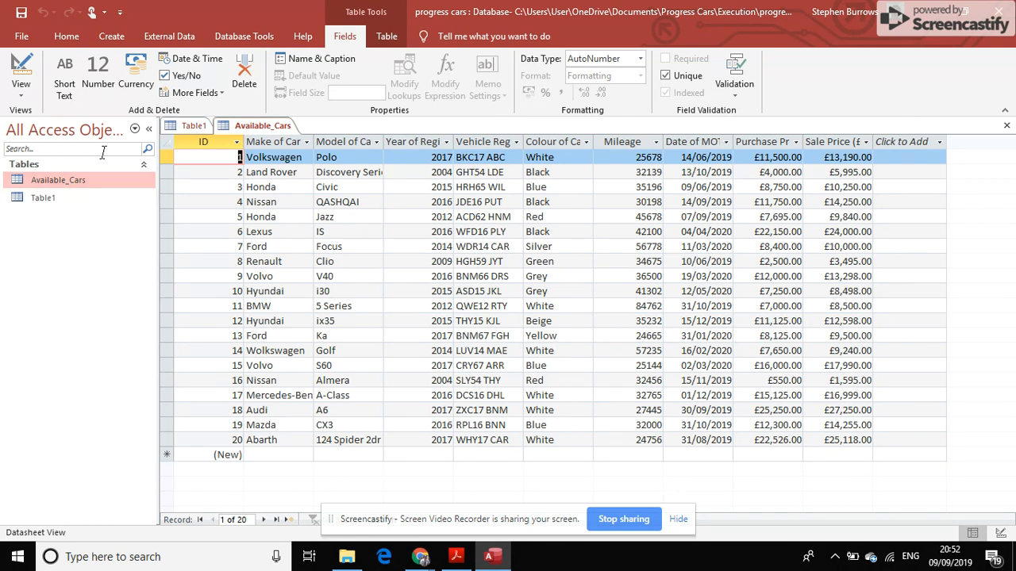
{"action": "right_click", "coordinate": [195, 126]}
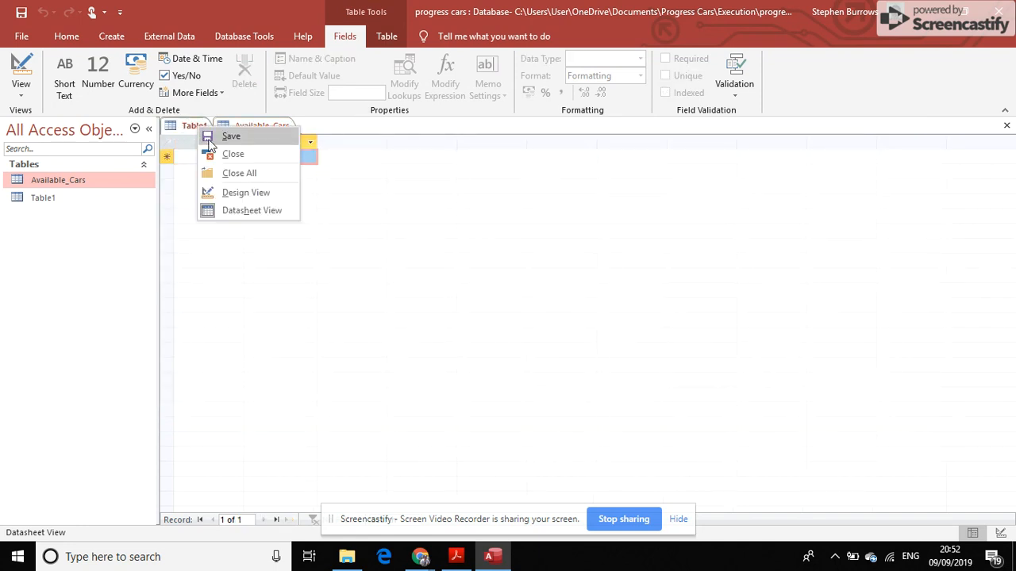
{"action": "left_click", "coordinate": [222, 155]}
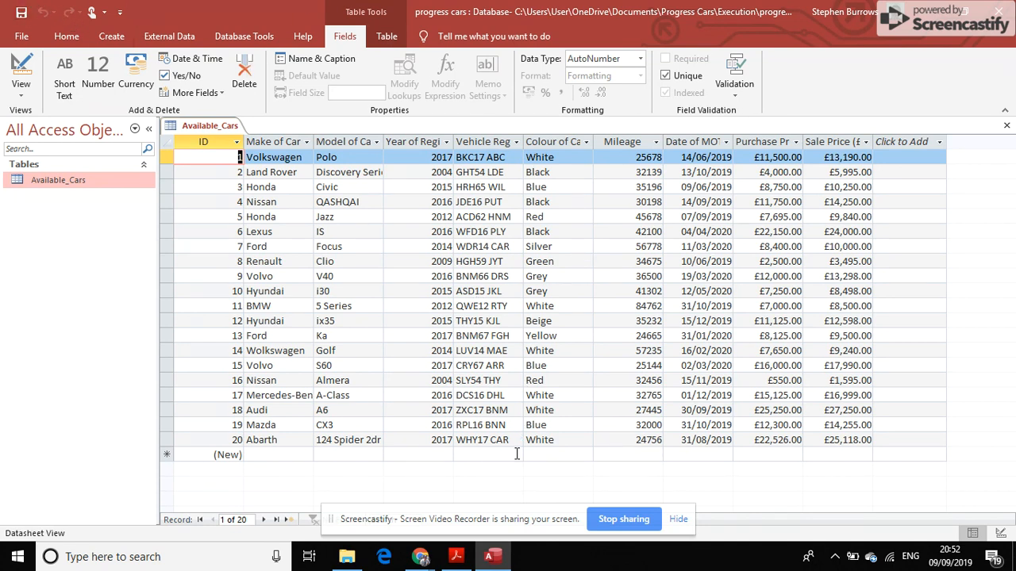
Step: Compare the inventory fields required in the assignment PDF with the Available_Cars columns, and read the end-user requirements in the brief
{"action": "left_click", "coordinate": [456, 556]}
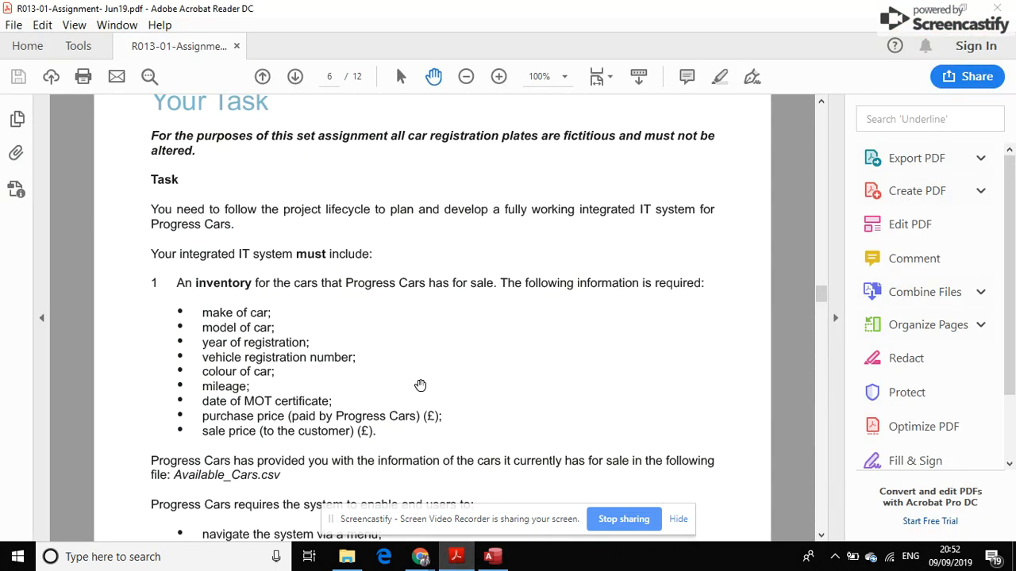
{"action": "left_click_drag", "start_coordinate": [432, 397], "coordinate": [468, 283]}
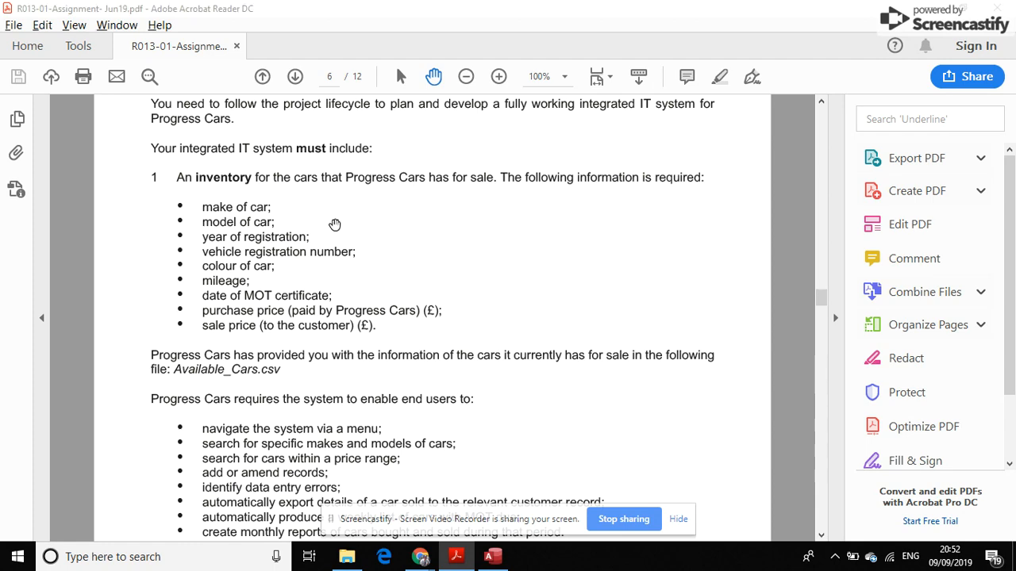
{"action": "key", "text": "alt+Tab"}
{"action": "key", "text": "alt+Tab"}
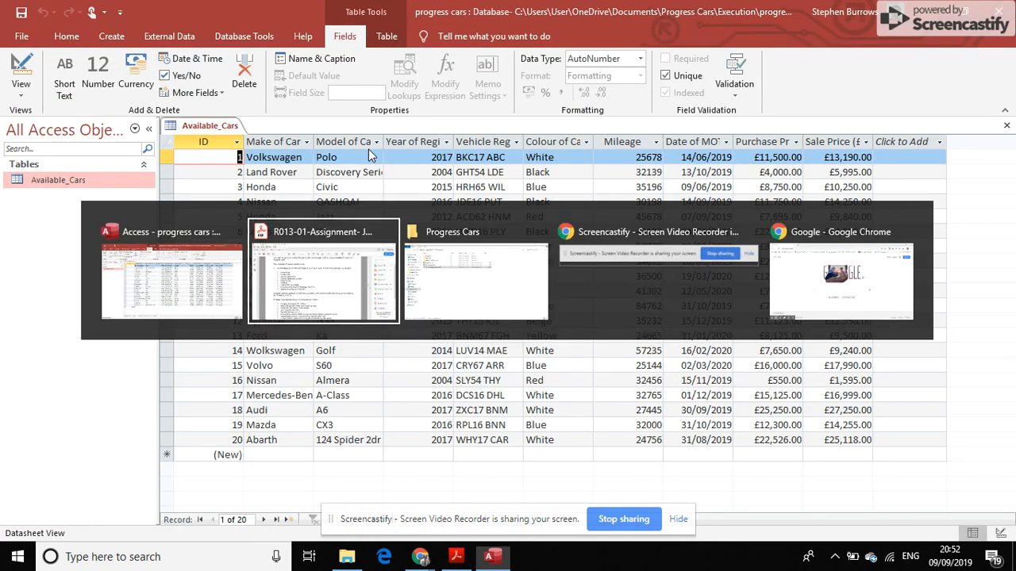
{"action": "key", "text": "alt+Tab"}
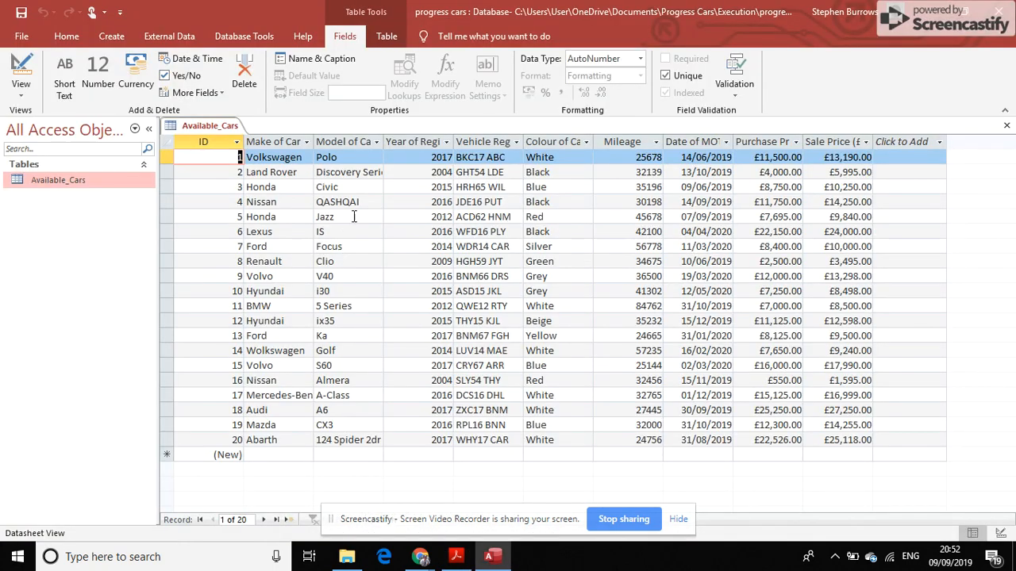
{"action": "key", "text": "alt+Tab"}
{"action": "key", "text": "alt+Tab"}
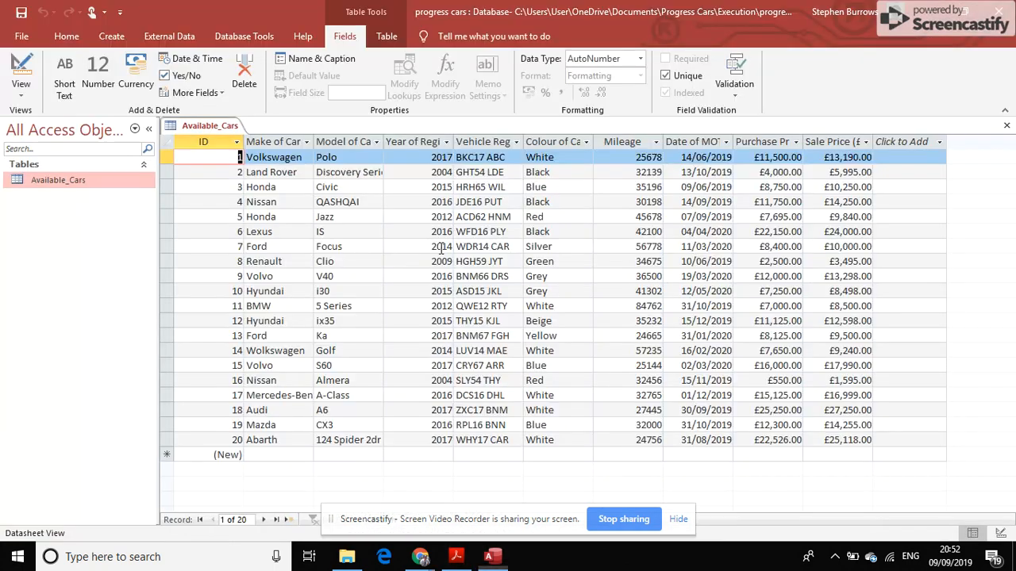
{"action": "key", "text": "alt+Tab"}
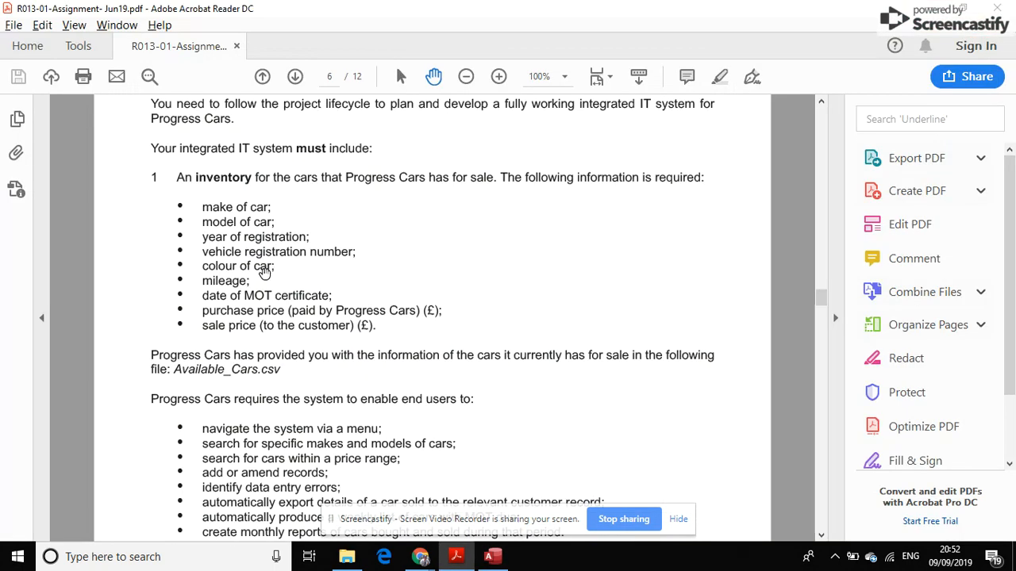
{"action": "key", "text": "alt+Tab"}
{"action": "key", "text": "alt+Tab"}
{"action": "key", "text": "alt+Tab"}
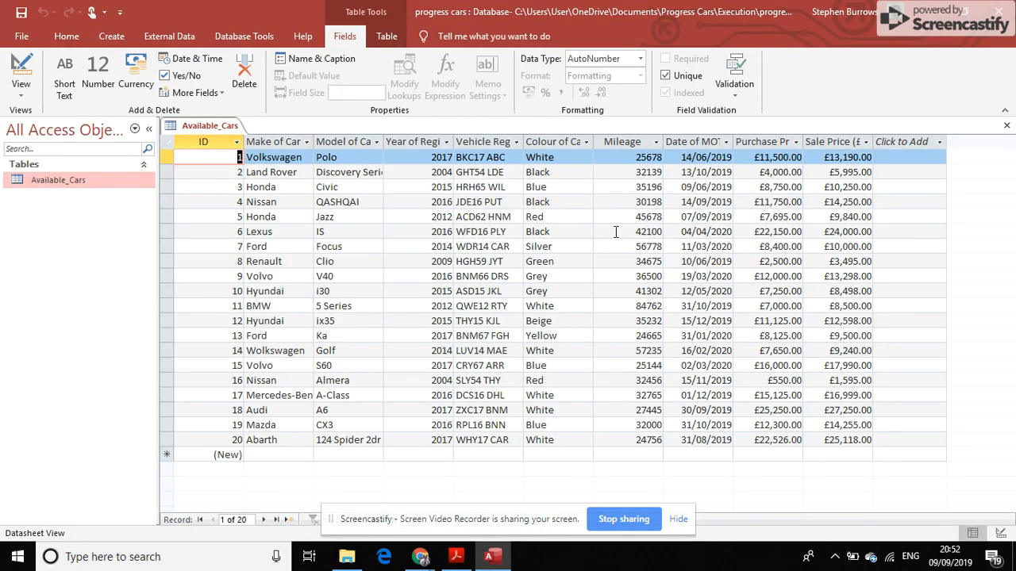
{"action": "key", "text": "alt+Tab"}
{"action": "key", "text": "alt+Tab"}
{"action": "key", "text": "alt+Tab"}
{"action": "key", "text": "alt+Tab"}
{"action": "key", "text": "alt+Tab"}
{"action": "key", "text": "alt+Tab"}
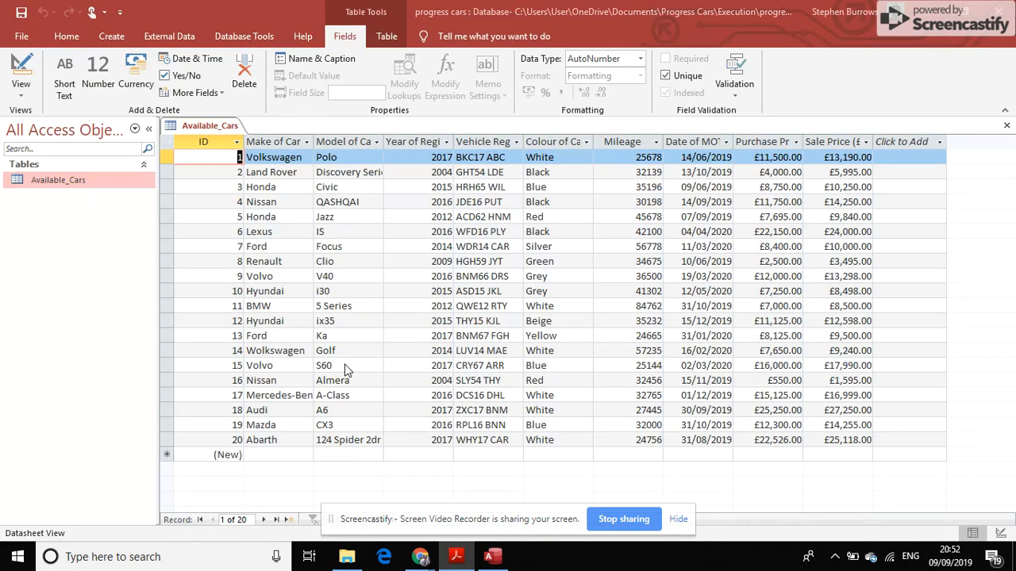
{"action": "key", "text": "alt+Tab"}
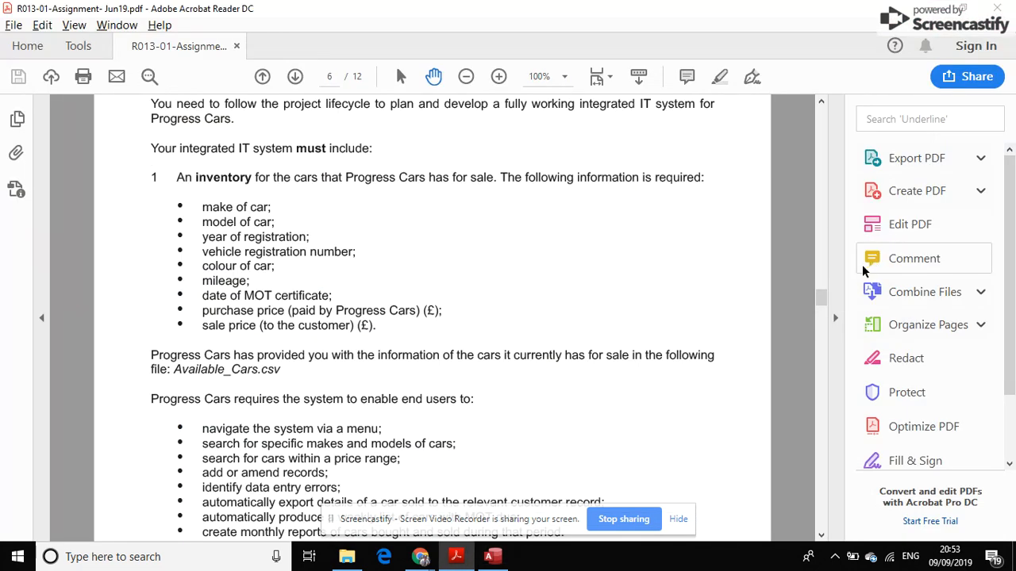
{"action": "left_click_drag", "start_coordinate": [816, 302], "coordinate": [815, 307]}
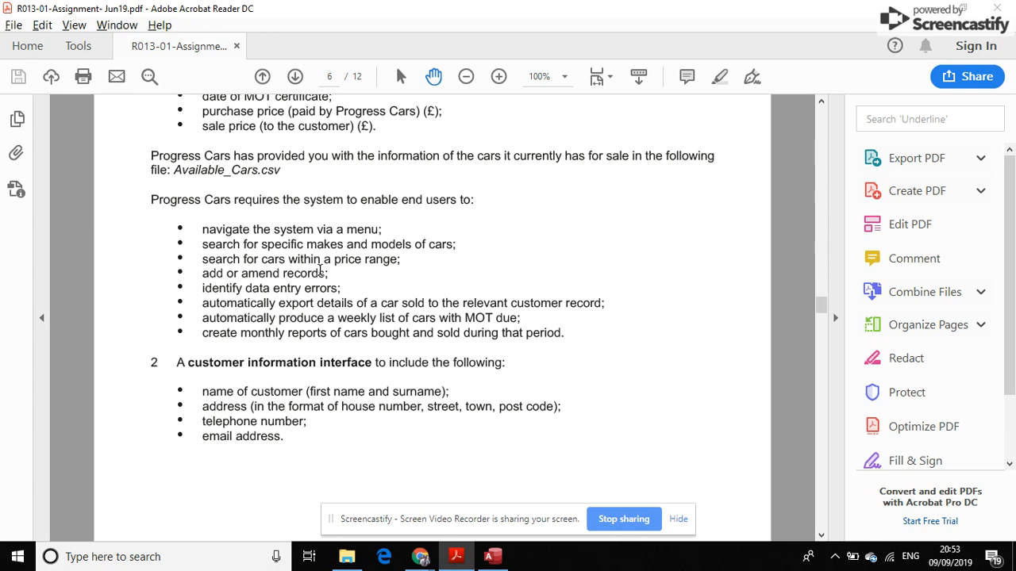
Step: Return to Access and start a new Available_Cars record with make Honda and model Civic
{"action": "key", "text": "alt+Tab"}
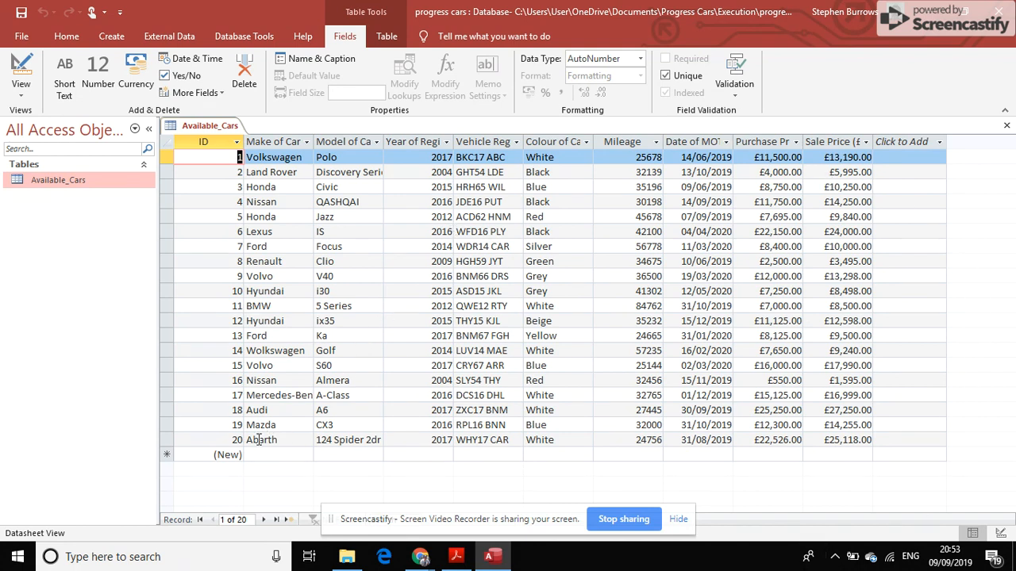
{"action": "left_click", "coordinate": [232, 454]}
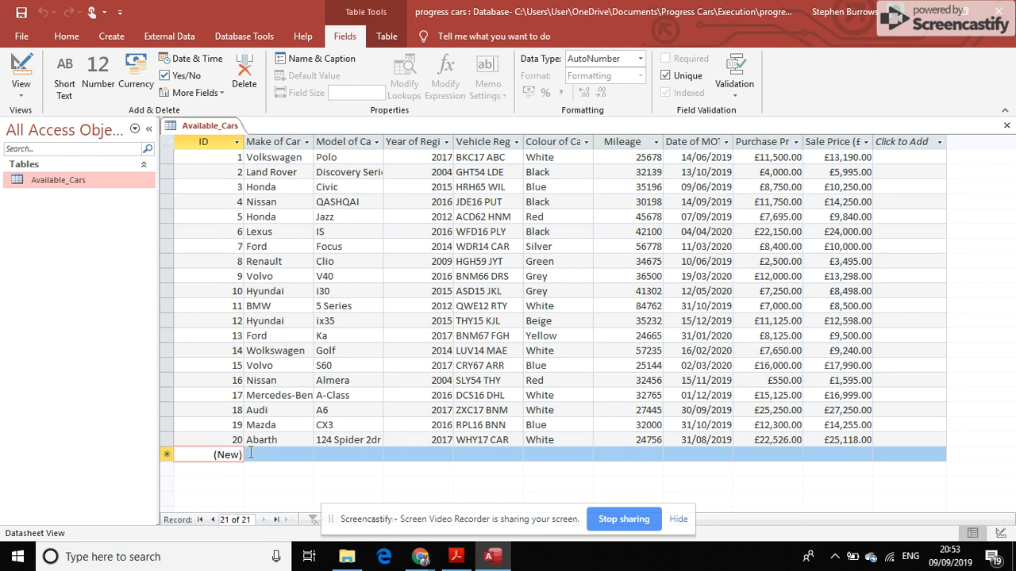
{"action": "left_click", "coordinate": [263, 452]}
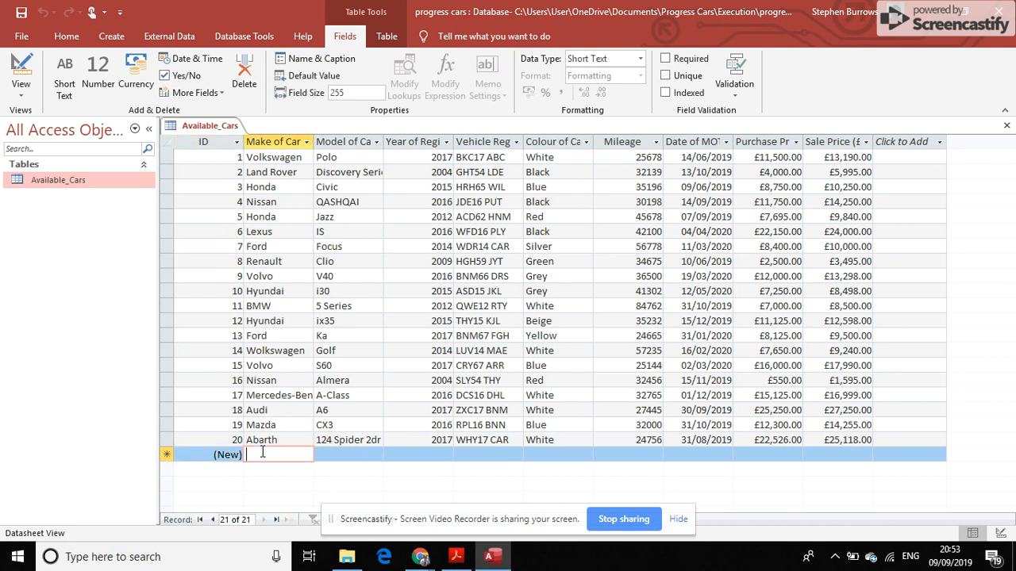
{"action": "type", "text": "Honda"}
{"action": "key", "text": "Tab"}
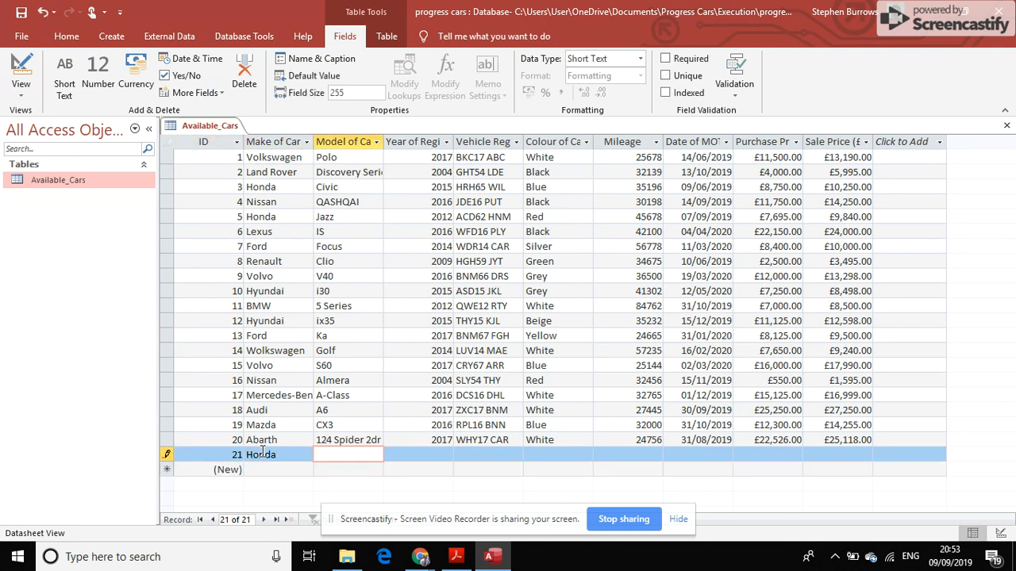
{"action": "type", "text": "Civic"}
{"action": "key", "text": "Tab"}
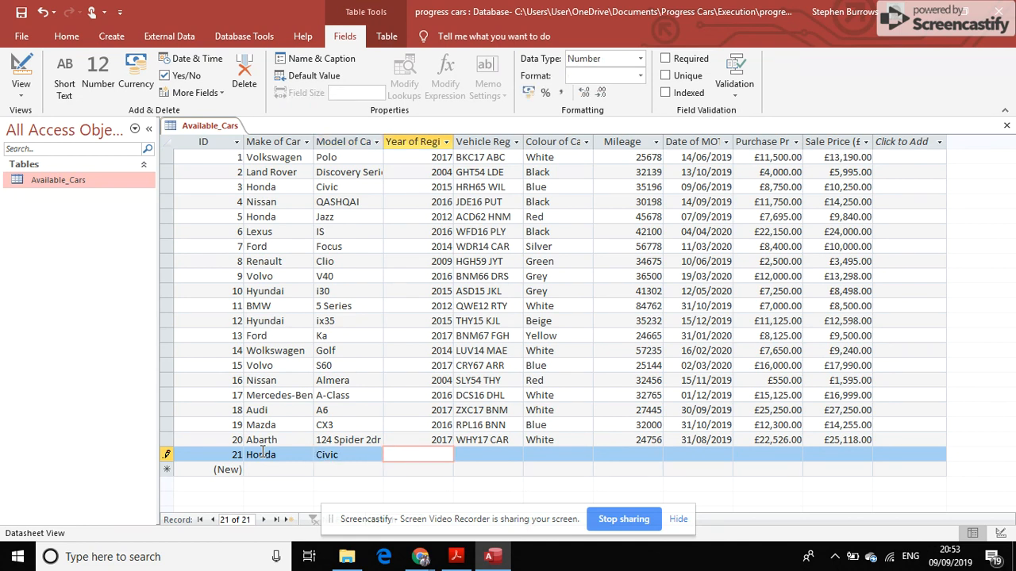
{"action": "type", "text": "2007"}
{"action": "key", "text": "Tab"}
{"action": "type", "text": "G"}
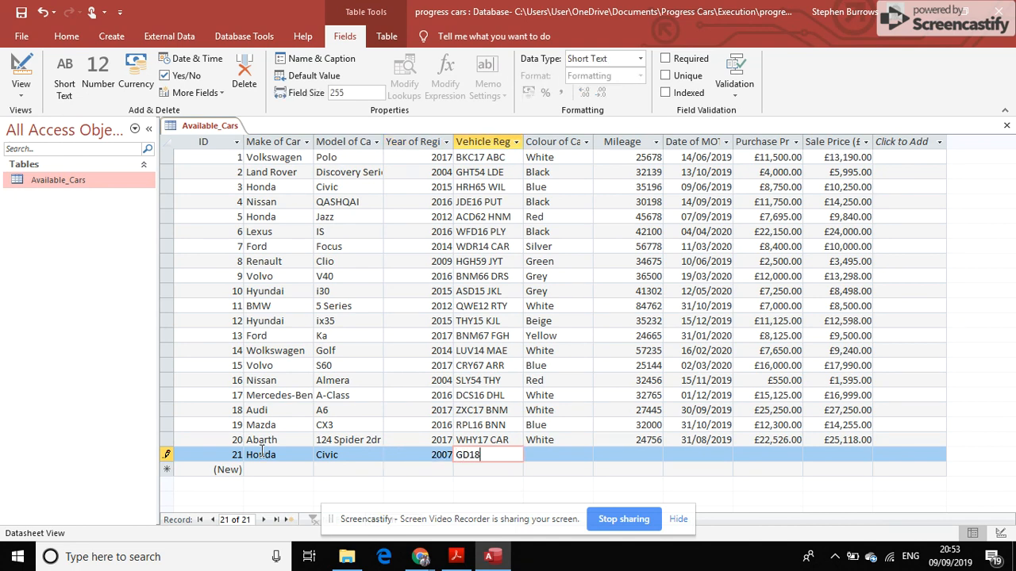
{"action": "type", "text": "D18 8NH"}
{"action": "key", "text": "Tab"}
{"action": "type", "text": "Bl"}
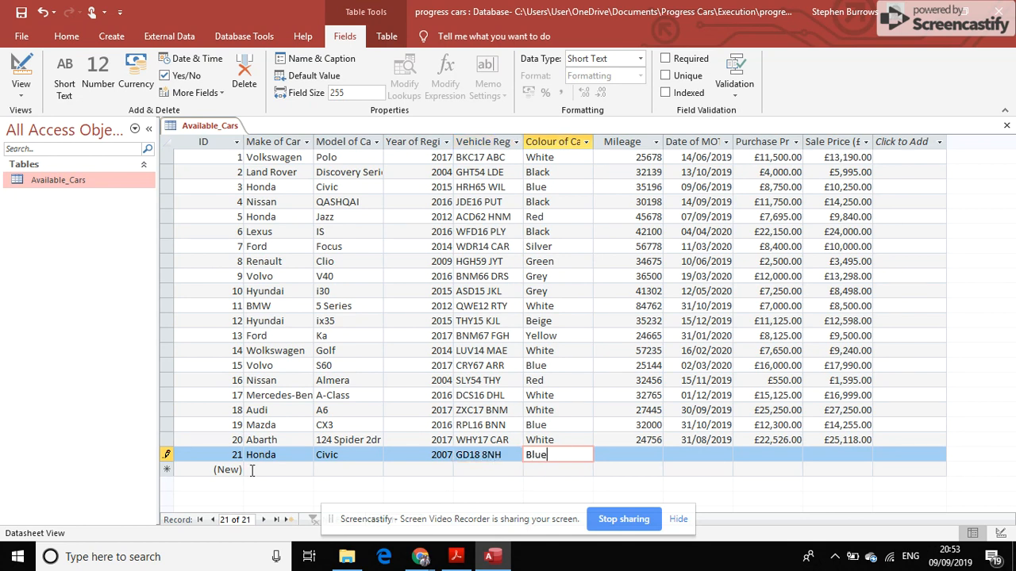
Step: Enter a mileage of 342547 for the new Honda Civic record
{"action": "key", "text": "Tab"}
{"action": "type", "text": "34526"}
{"action": "key", "text": "BackSpace"}
{"action": "key", "text": "BackSpace"}
{"action": "key", "text": "BackSpace"}
{"action": "type", "text": "2547"}
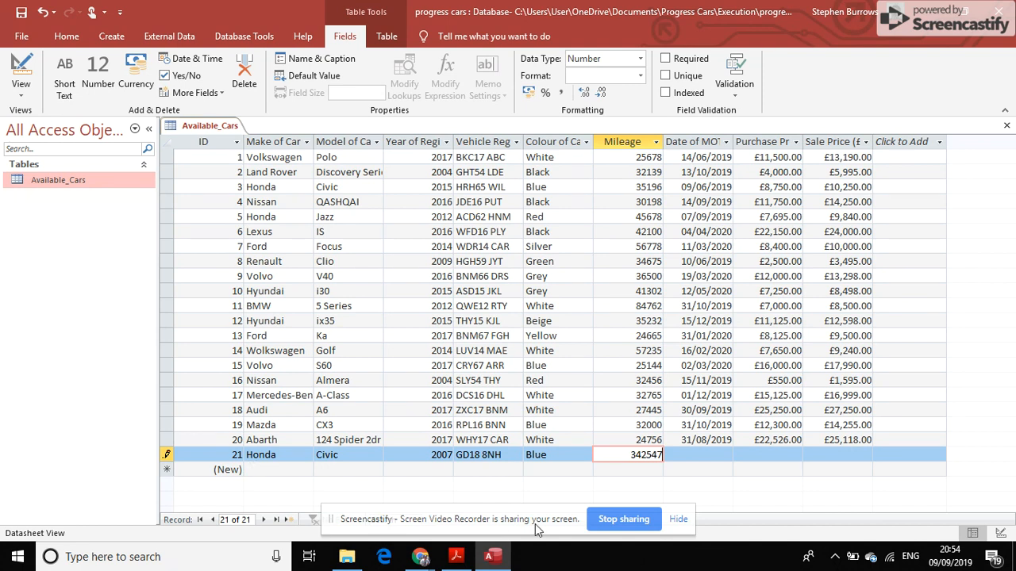
Step: Choose 22/01/2020 as the new Honda Civic's MOT certificate date, using the date picker
{"action": "left_click", "coordinate": [700, 454]}
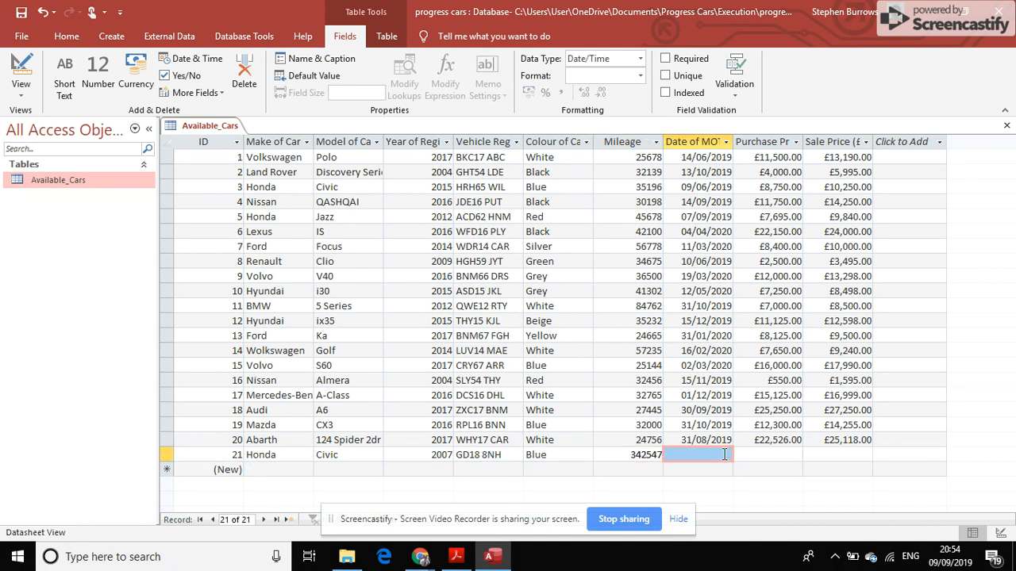
{"action": "left_click", "coordinate": [724, 454]}
{"action": "left_click", "coordinate": [739, 454]}
{"action": "left_click", "coordinate": [724, 424]}
{"action": "left_click", "coordinate": [723, 425]}
{"action": "left_click", "coordinate": [723, 425]}
{"action": "left_click", "coordinate": [723, 424]}
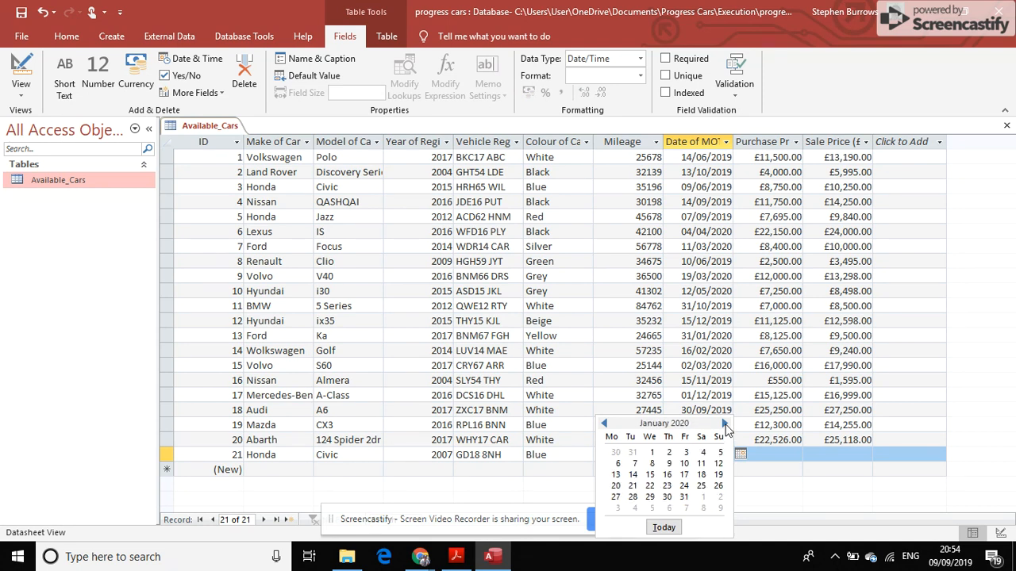
{"action": "left_click", "coordinate": [649, 485]}
Step: Complete the new Honda Civic record with a purchase price of £3,000 and a sale price of £5,000
{"action": "left_click", "coordinate": [786, 454]}
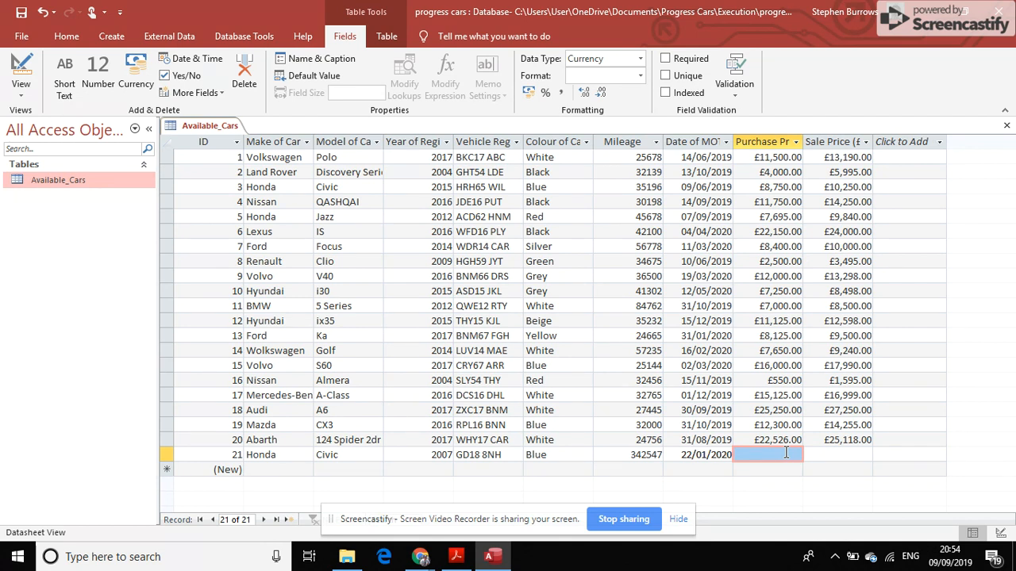
{"action": "type", "text": "3,00"}
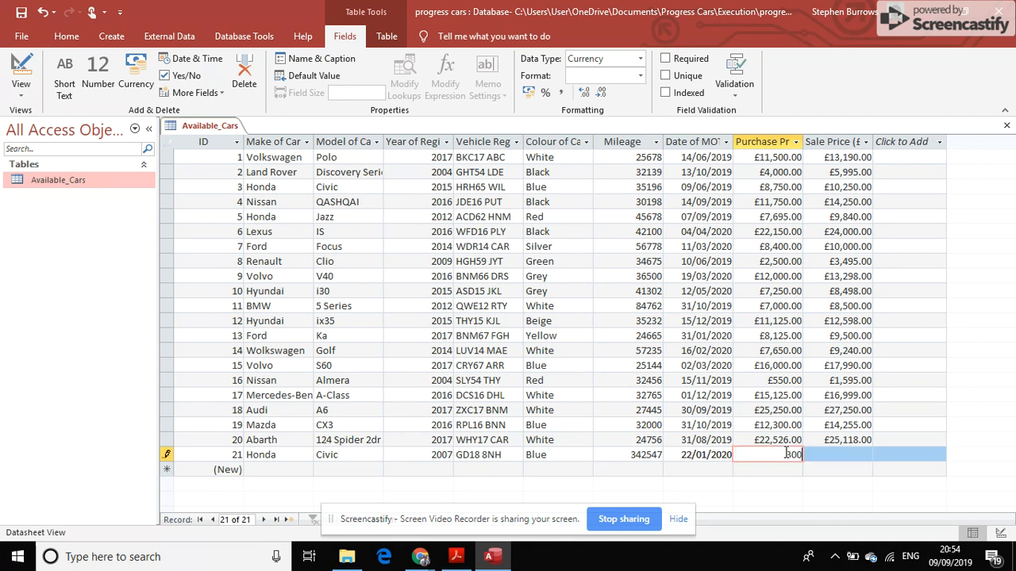
{"action": "type", "text": "0"}
{"action": "key", "text": "Tab"}
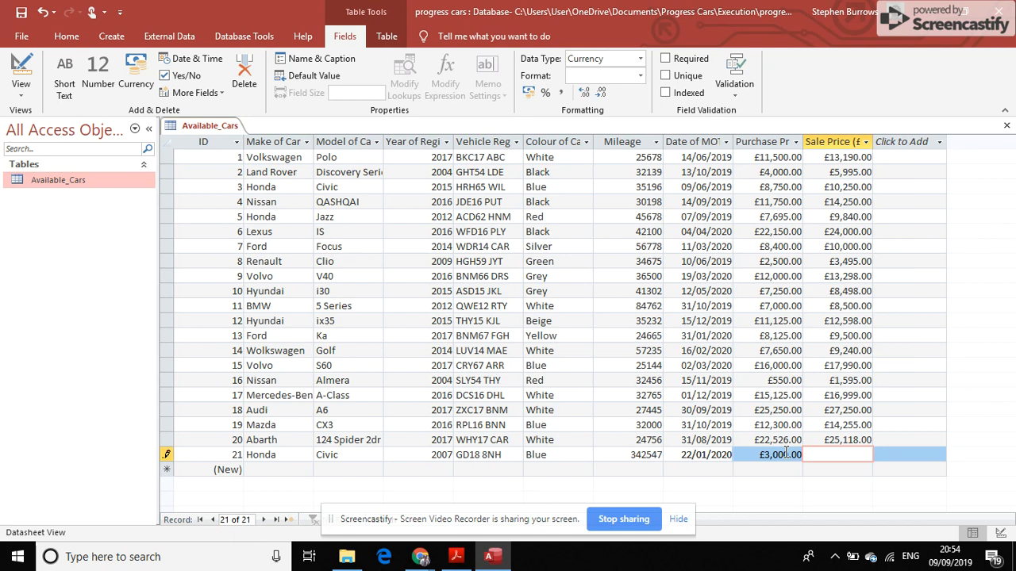
{"action": "key", "text": "Tab"}
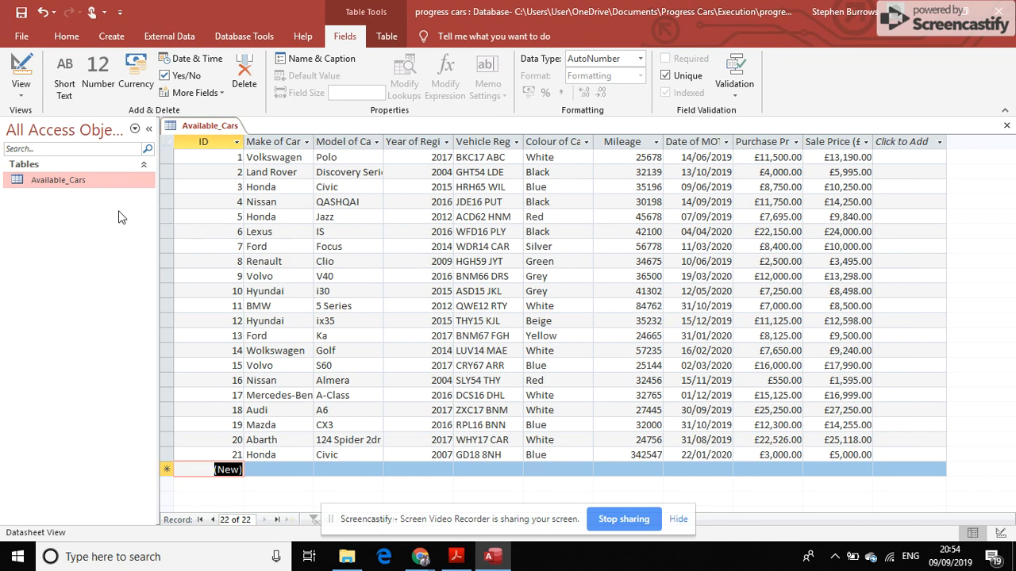
Step: Create a form based on the Available_Cars table and check it against the assignment brief
{"action": "left_click", "coordinate": [54, 185]}
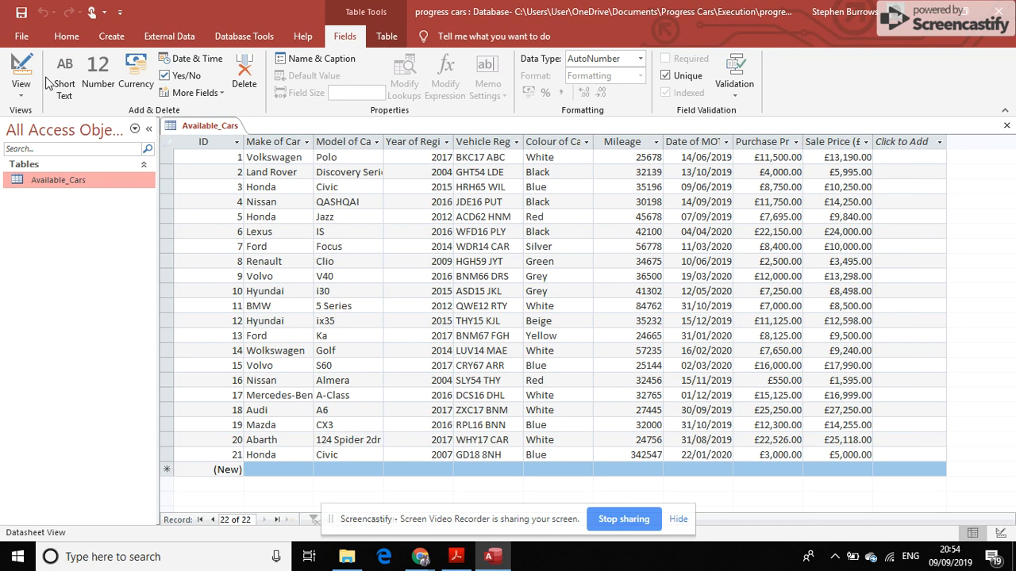
{"action": "left_click", "coordinate": [112, 37]}
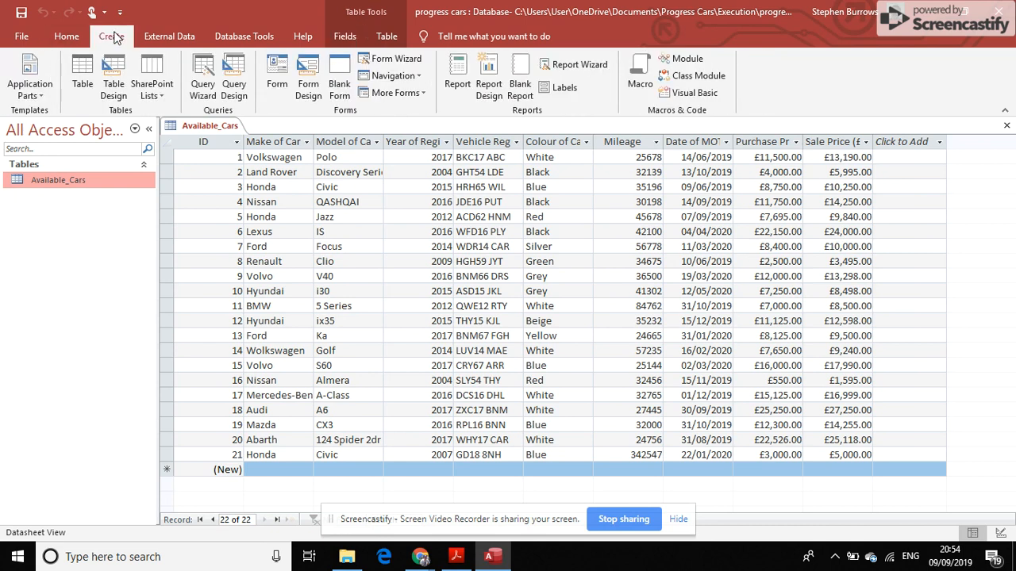
{"action": "left_click", "coordinate": [278, 77]}
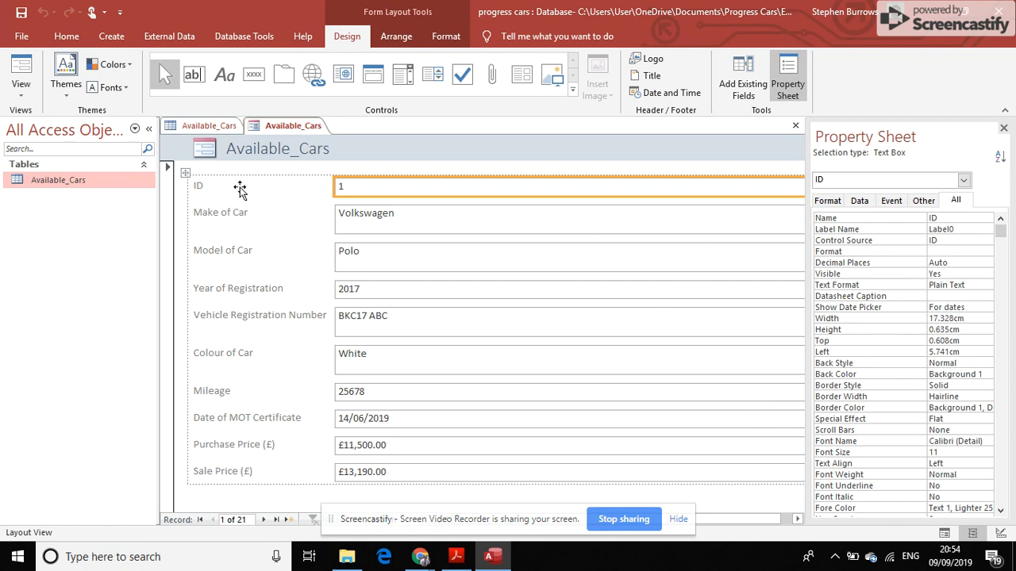
{"action": "key", "text": "alt+Tab"}
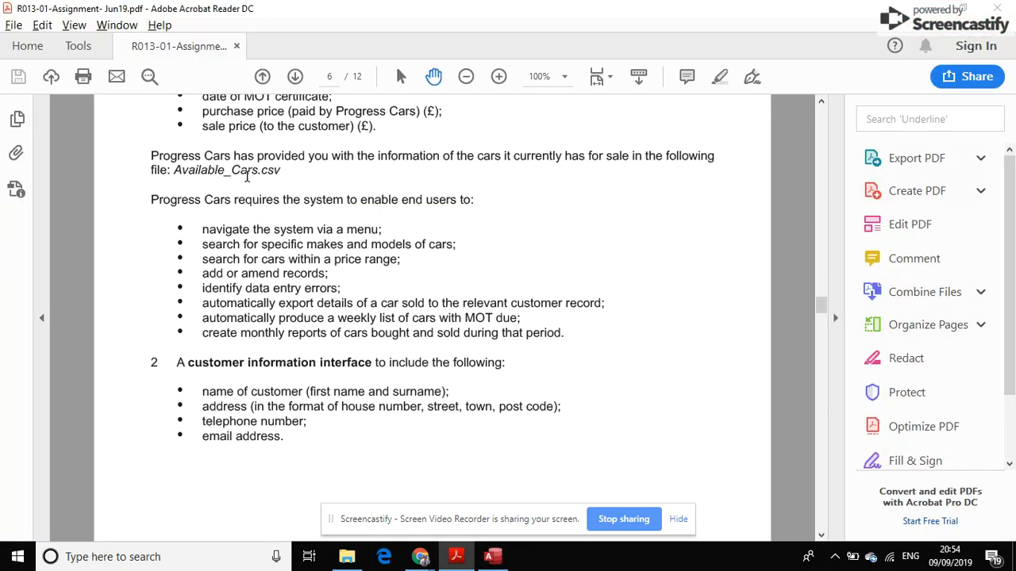
{"action": "key", "text": "alt+Tab"}
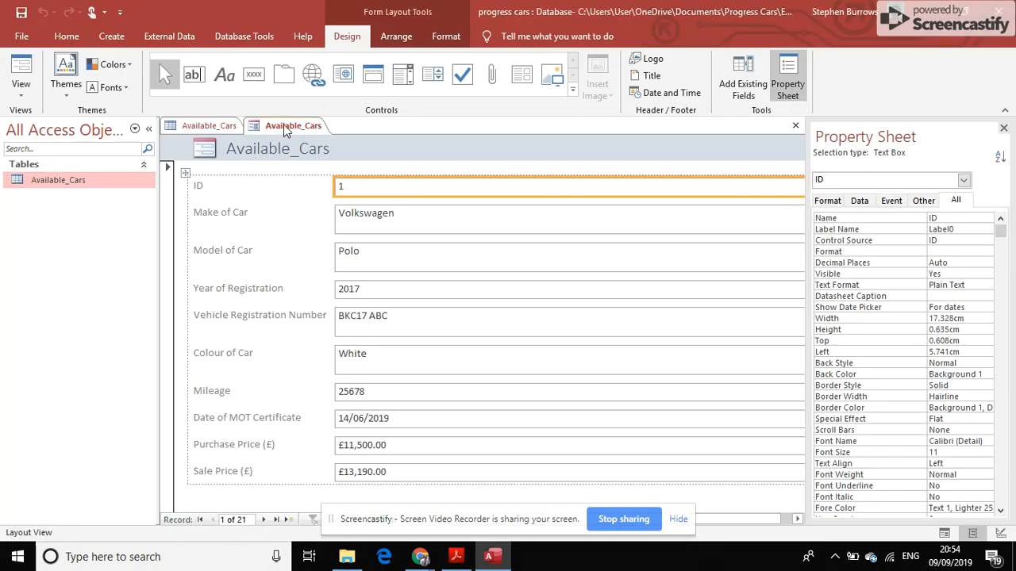
Step: Save the new form under the name Available_Cars Form
{"action": "left_click", "coordinate": [21, 12]}
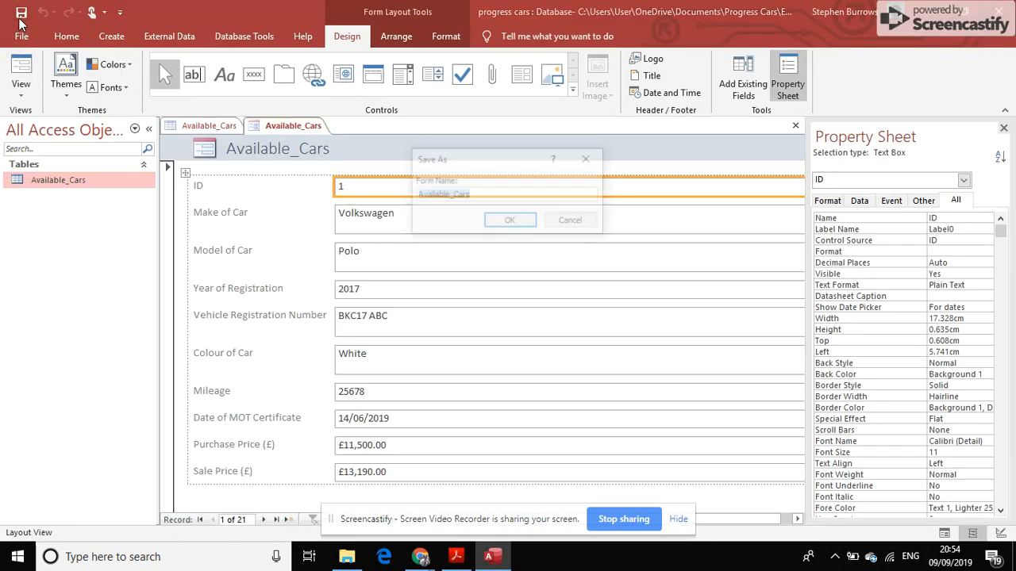
{"action": "left_click", "coordinate": [491, 195]}
{"action": "key", "text": "shift+Left"}
{"action": "key", "text": "shift+Left"}
{"action": "key", "text": "shift+Left"}
{"action": "key", "text": "shift+Left"}
{"action": "key", "text": "shift+Left"}
{"action": "key", "text": "shift+Left"}
{"action": "key", "text": "shift+Left"}
{"action": "key", "text": "shift+Left"}
{"action": "key", "text": "shift+Left"}
{"action": "key", "text": "shift+Left"}
{"action": "key", "text": "shift+Left"}
{"action": "key", "text": "shift+Left"}
{"action": "key", "text": "shift+Left"}
{"action": "key", "text": "shift+Left"}
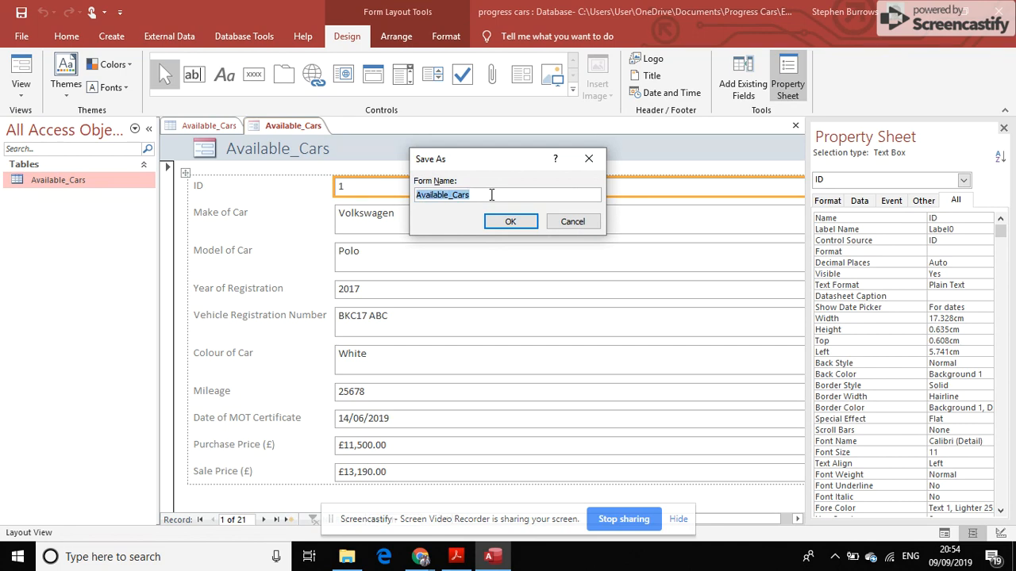
{"action": "key", "text": "alt+Tab"}
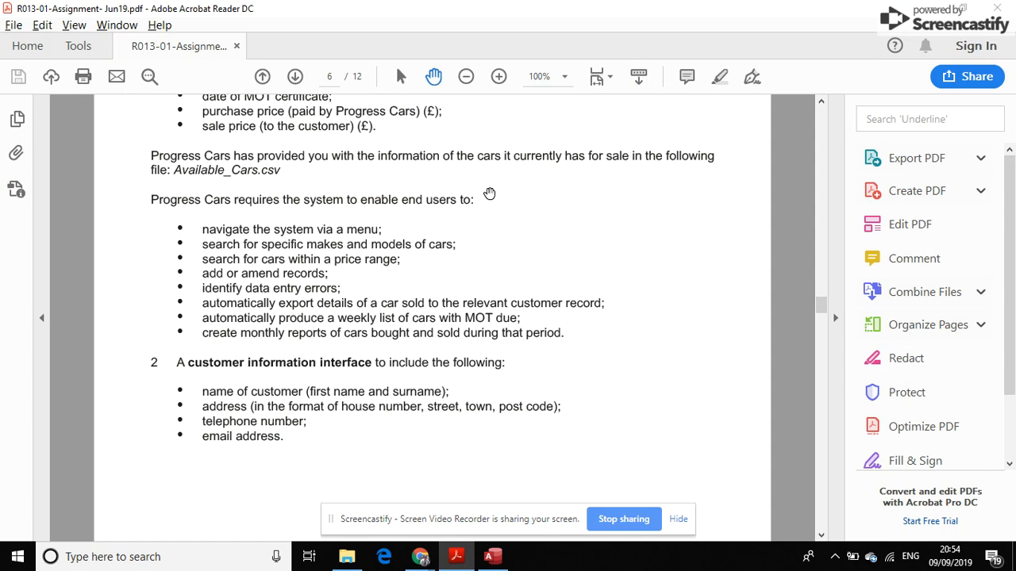
{"action": "key", "text": "alt+Tab"}
{"action": "left_click", "coordinate": [491, 195]}
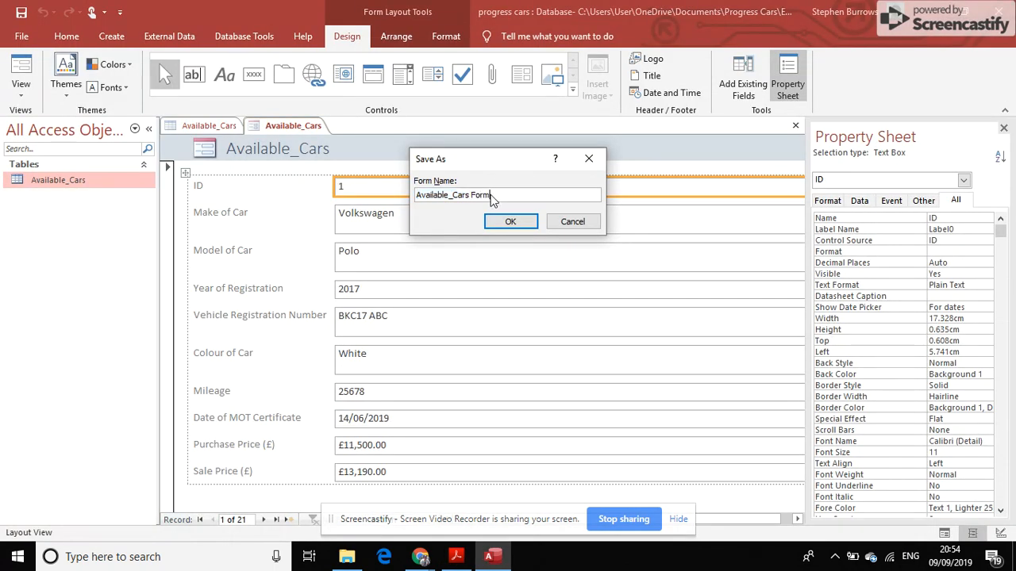
{"action": "left_click", "coordinate": [510, 224]}
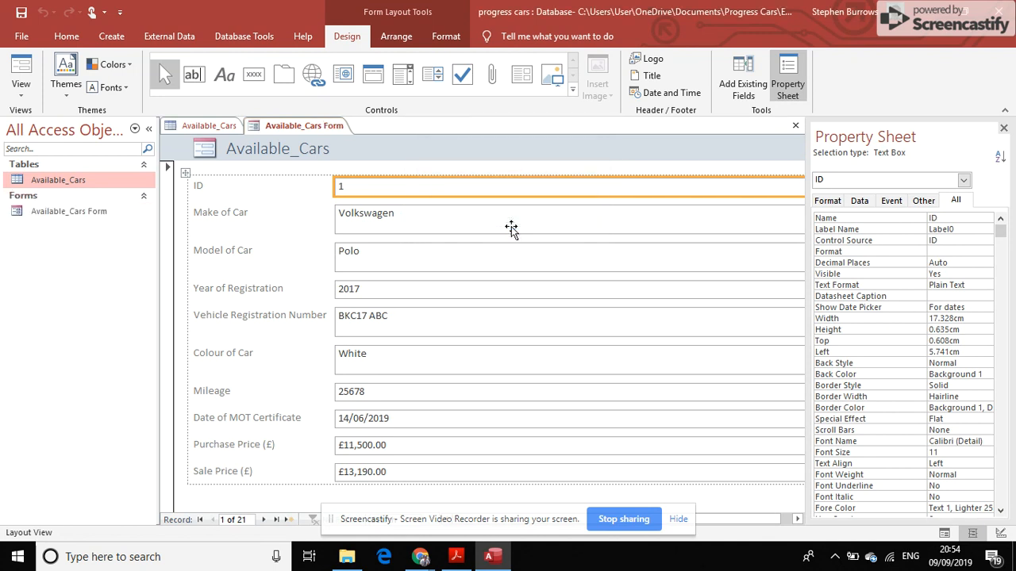
Step: Browse the car records in Available_Cars Form up to the blank new record and return to the last car
{"action": "left_click", "coordinate": [34, 214]}
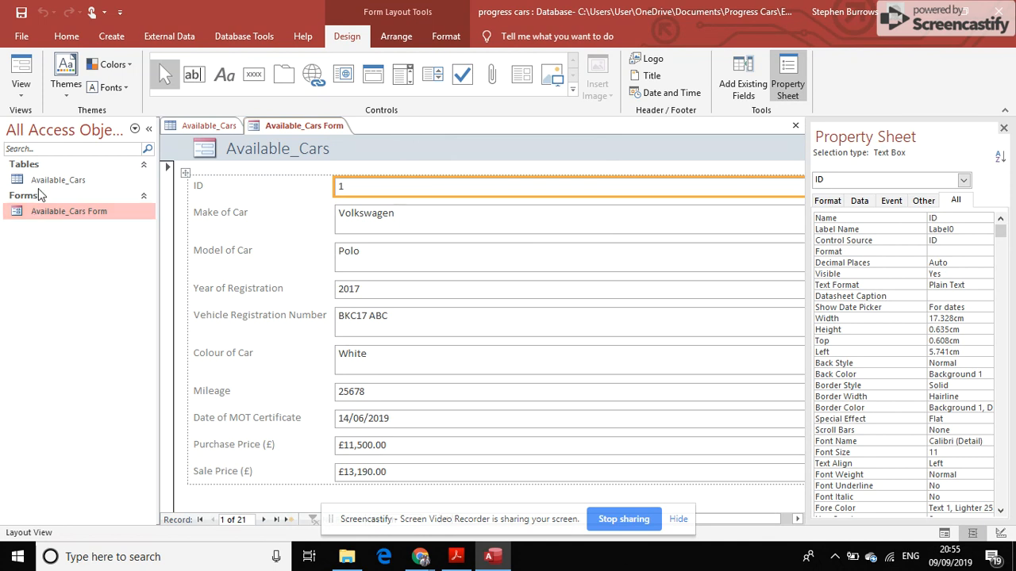
{"action": "left_click", "coordinate": [263, 519]}
{"action": "left_click", "coordinate": [263, 519]}
{"action": "left_click", "coordinate": [263, 519]}
{"action": "left_click", "coordinate": [264, 519]}
{"action": "left_click", "coordinate": [263, 519]}
{"action": "left_click", "coordinate": [264, 519]}
{"action": "left_click", "coordinate": [264, 519]}
{"action": "left_click", "coordinate": [263, 519]}
{"action": "left_click", "coordinate": [264, 519]}
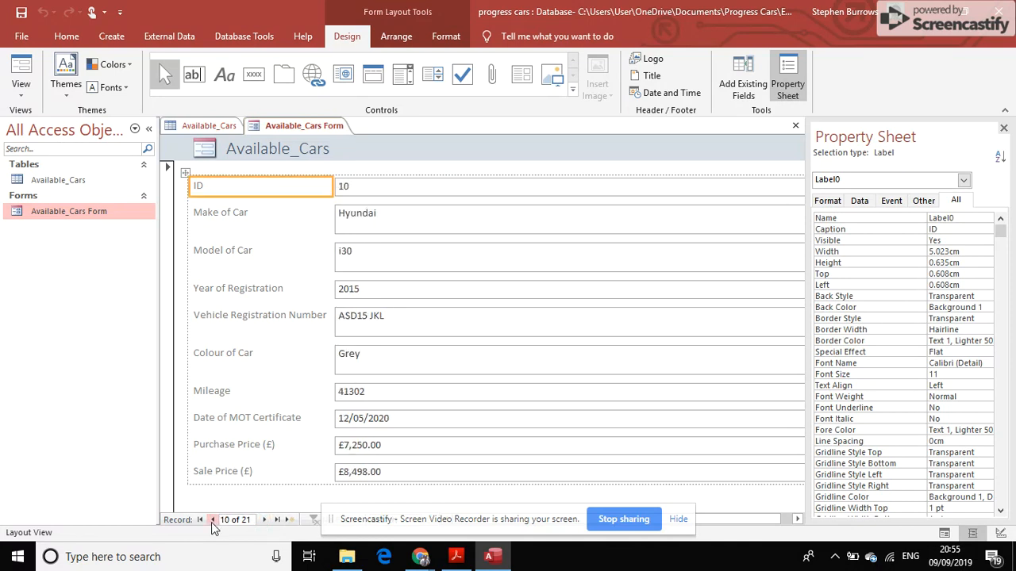
{"action": "left_click", "coordinate": [212, 519]}
{"action": "left_click", "coordinate": [212, 519]}
{"action": "left_click", "coordinate": [212, 518]}
{"action": "left_click", "coordinate": [264, 519]}
{"action": "left_click", "coordinate": [264, 519]}
{"action": "left_click", "coordinate": [263, 519]}
{"action": "left_click", "coordinate": [263, 519]}
{"action": "left_click", "coordinate": [263, 518]}
{"action": "left_click", "coordinate": [263, 519]}
{"action": "left_click", "coordinate": [263, 519]}
{"action": "left_click", "coordinate": [264, 520]}
{"action": "left_click", "coordinate": [263, 520]}
{"action": "left_click", "coordinate": [264, 520]}
{"action": "left_click", "coordinate": [263, 520]}
{"action": "left_click", "coordinate": [264, 519]}
{"action": "left_click", "coordinate": [263, 520]}
{"action": "left_click", "coordinate": [264, 519]}
{"action": "left_click", "coordinate": [264, 519]}
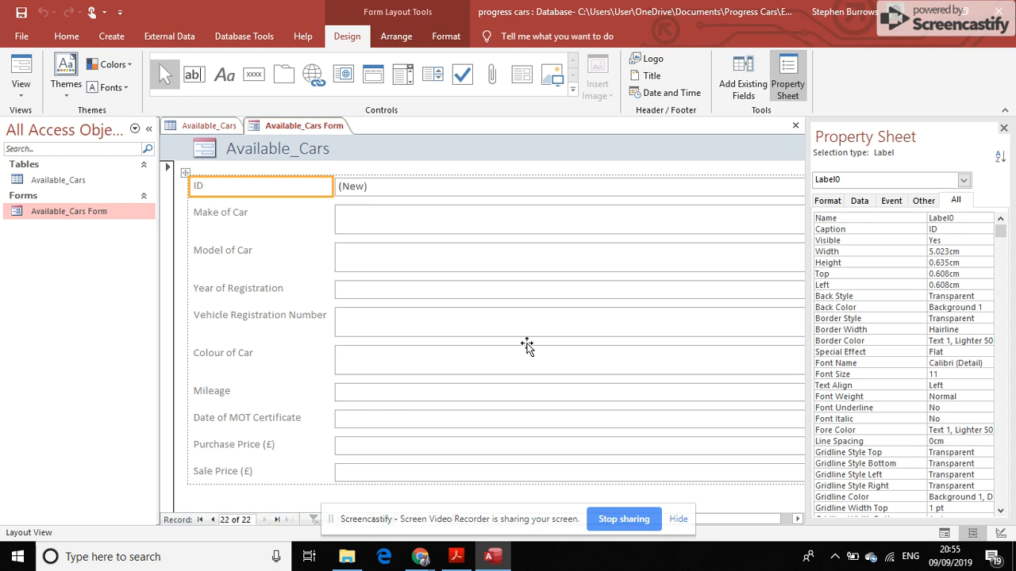
{"action": "left_click", "coordinate": [213, 520]}
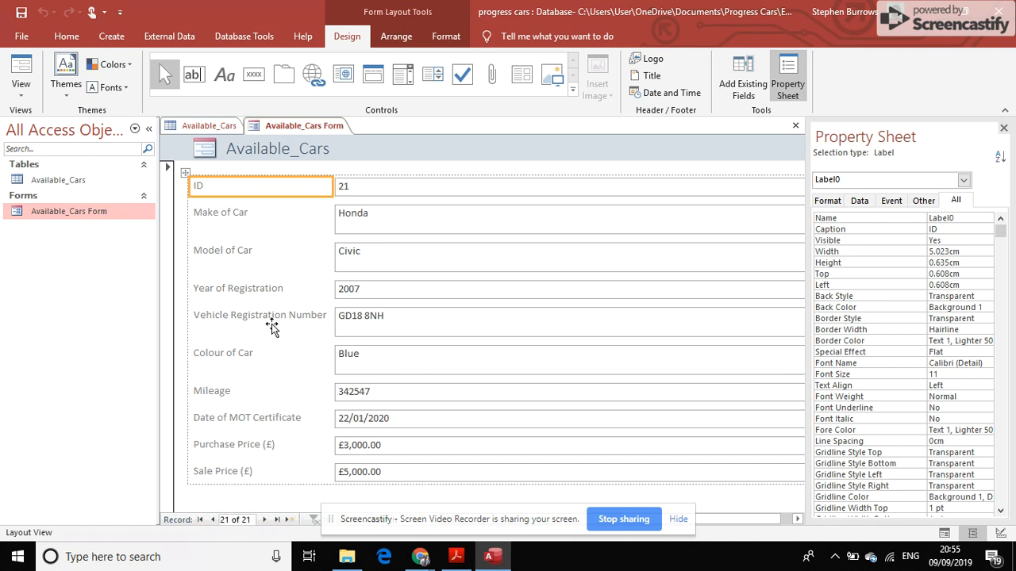
Step: Show Available_Cars Form in Design View and enlarge its header section to about 2 cm high
{"action": "left_click", "coordinate": [21, 89]}
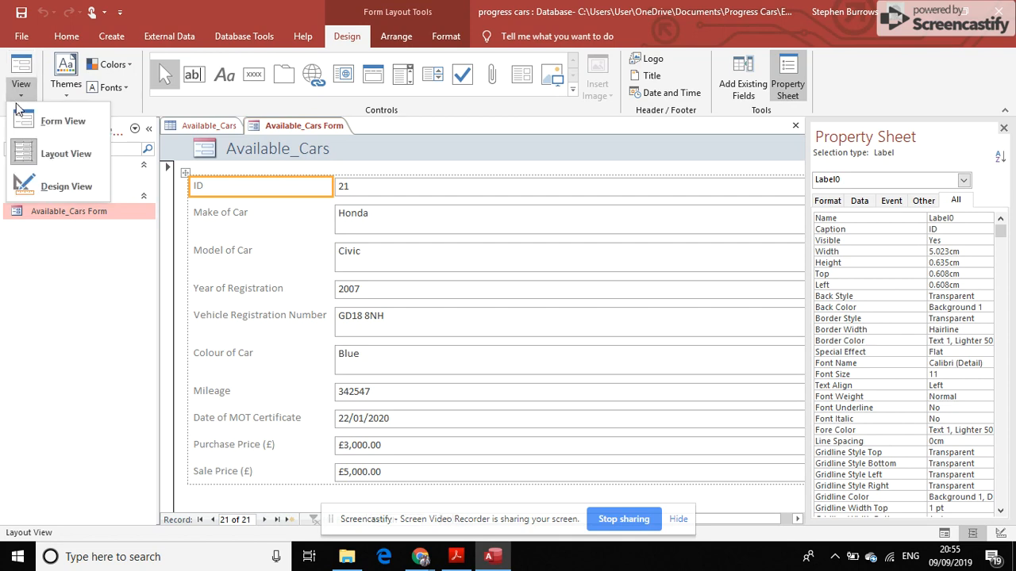
{"action": "left_click", "coordinate": [52, 189]}
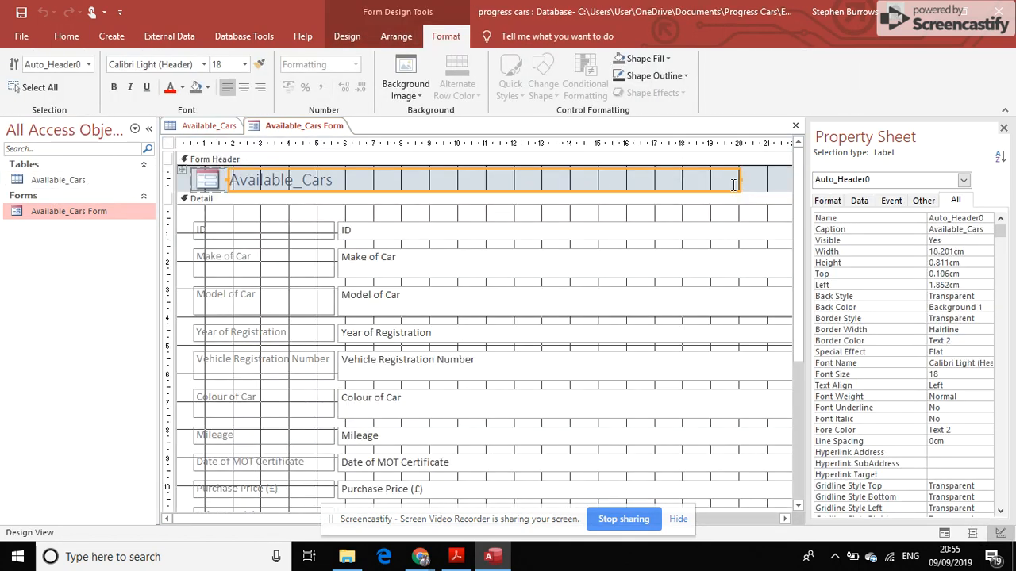
{"action": "left_click", "coordinate": [548, 206]}
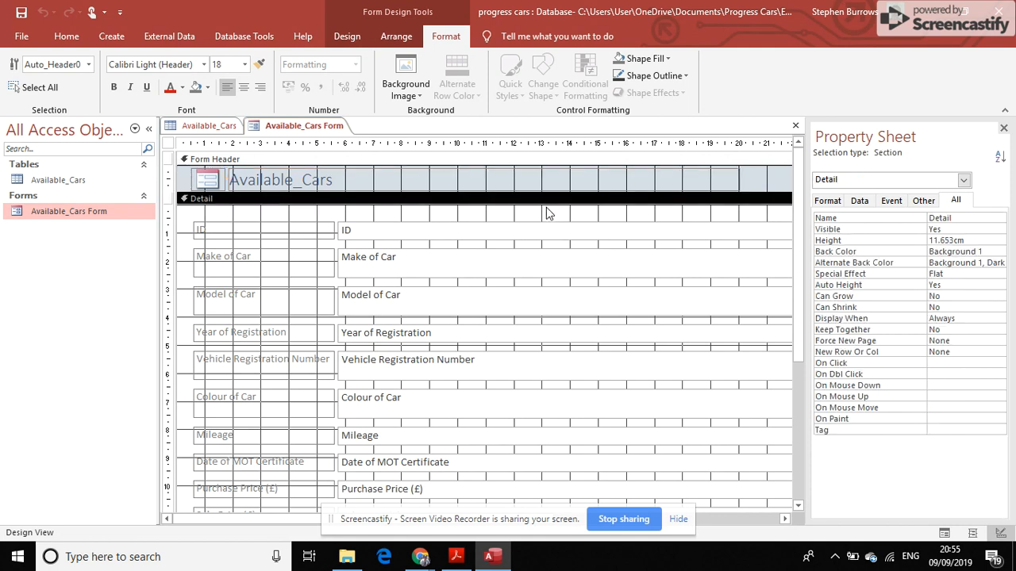
{"action": "left_click_drag", "start_coordinate": [196, 193], "coordinate": [191, 233]}
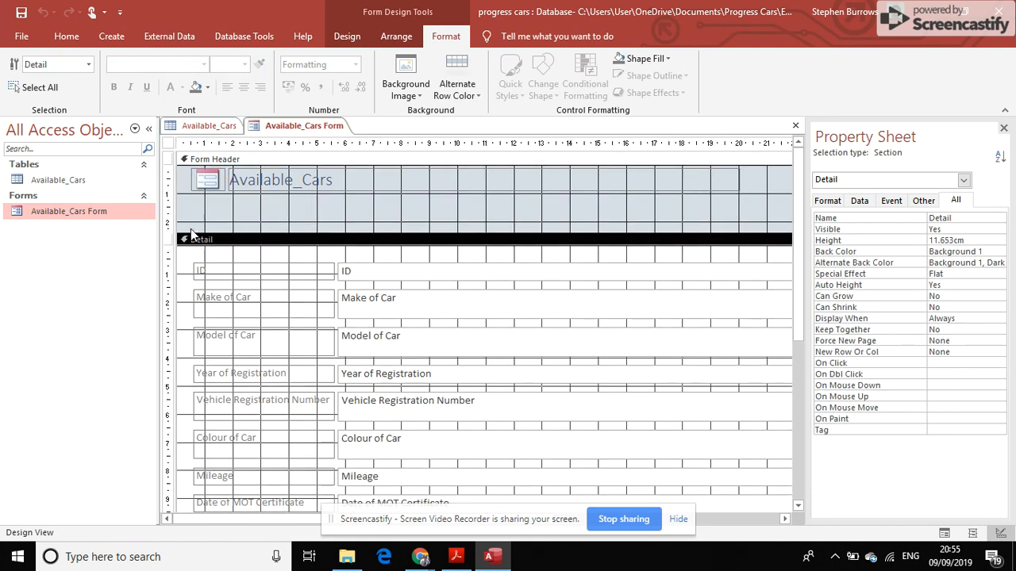
{"action": "left_click_drag", "start_coordinate": [325, 231], "coordinate": [325, 221]}
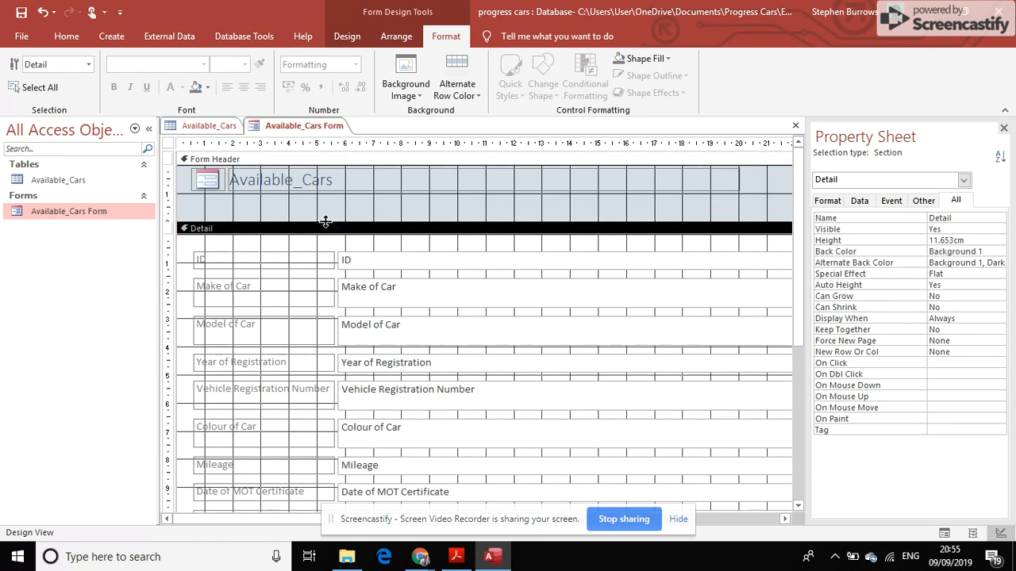
Step: Add a command button to the form header with the Go To First Record action and the Go To First picture
{"action": "left_click", "coordinate": [347, 37]}
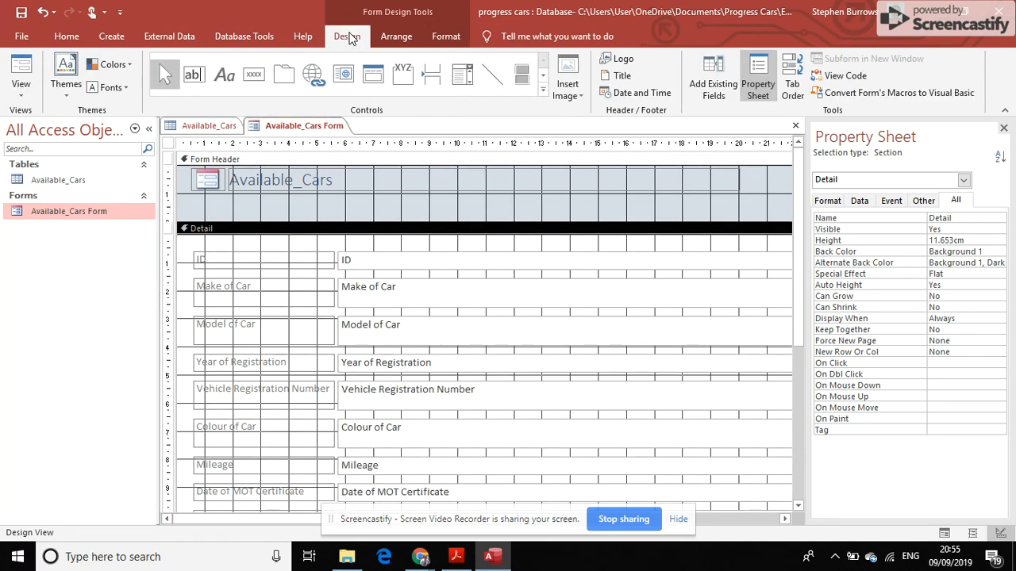
{"action": "left_click", "coordinate": [249, 80]}
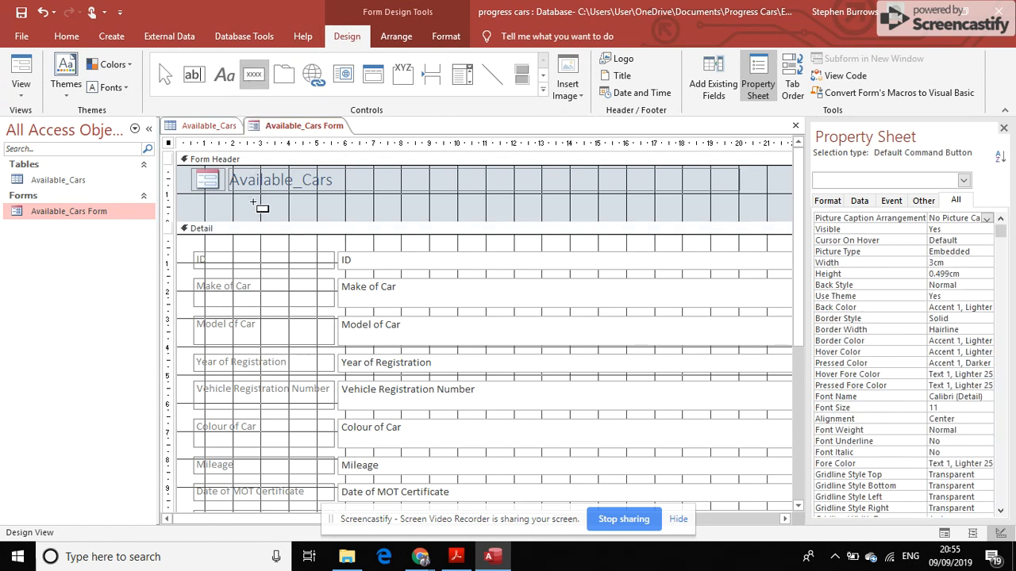
{"action": "left_click_drag", "start_coordinate": [252, 197], "coordinate": [271, 219]}
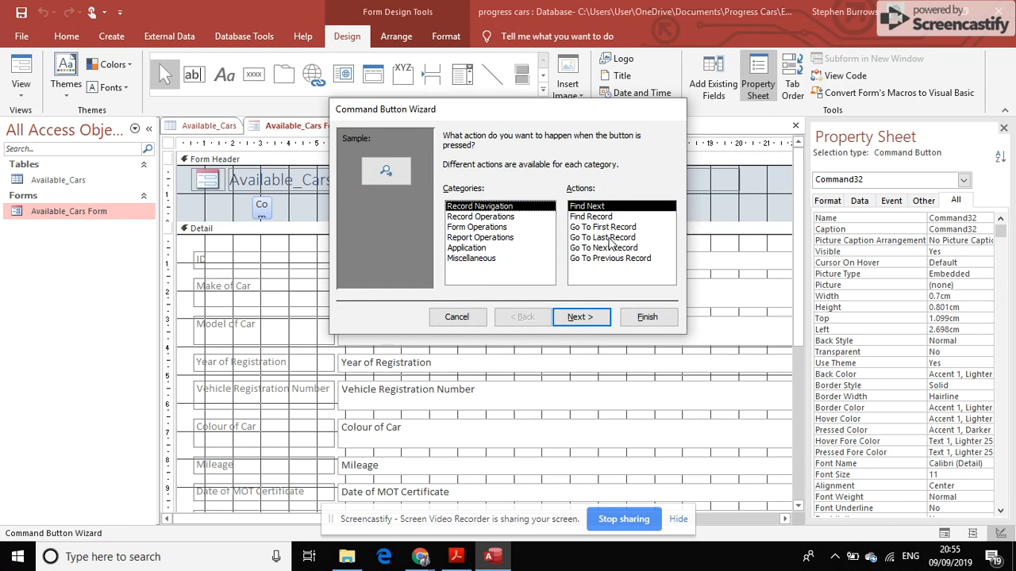
{"action": "left_click", "coordinate": [502, 217]}
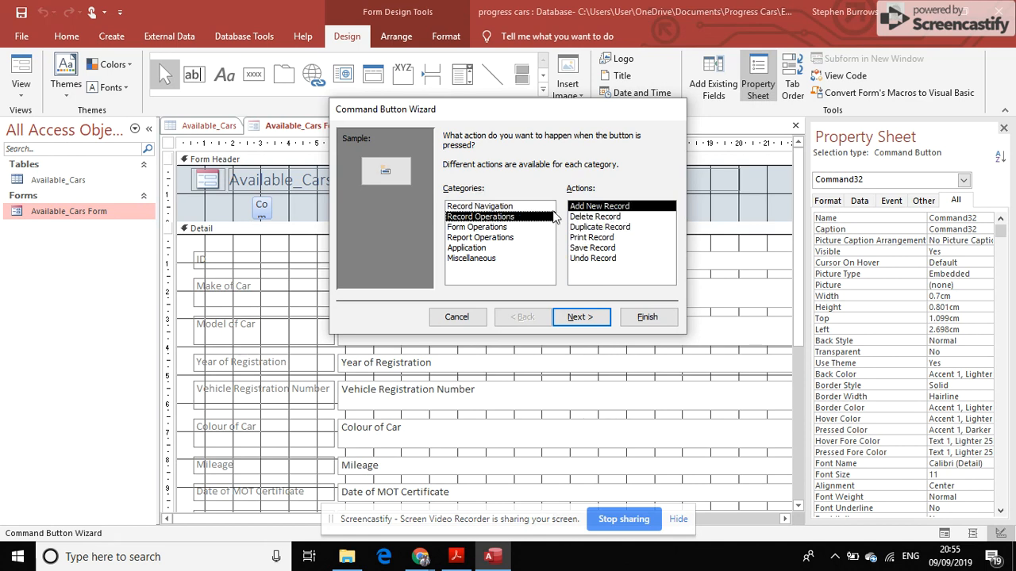
{"action": "left_click", "coordinate": [476, 207]}
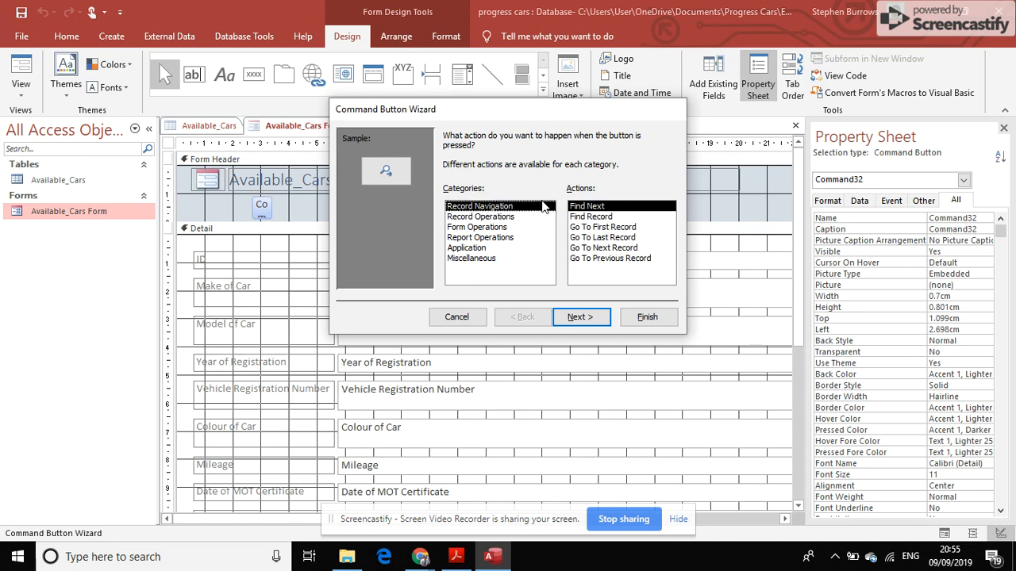
{"action": "left_click", "coordinate": [628, 228]}
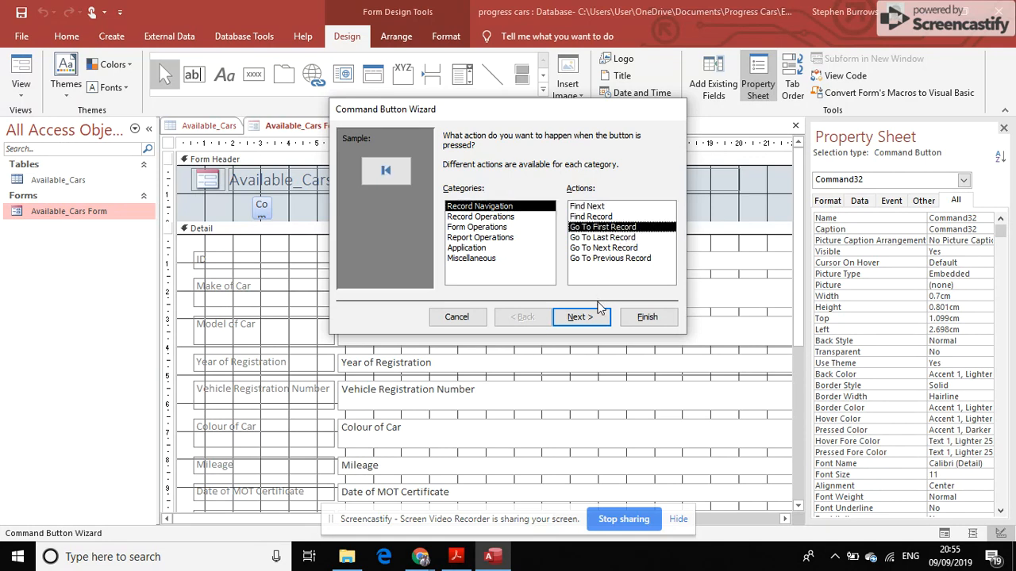
{"action": "left_click", "coordinate": [579, 316]}
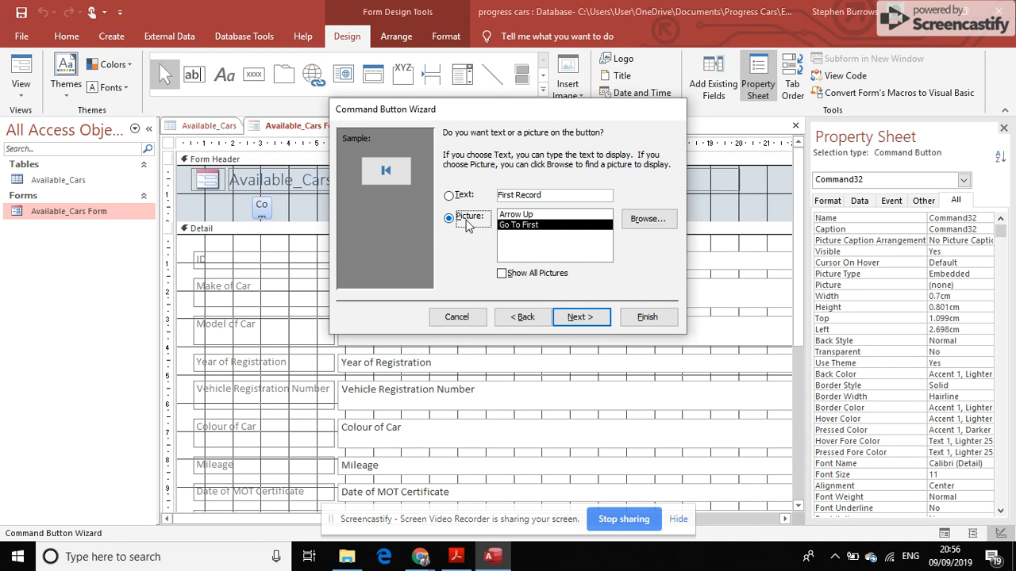
{"action": "left_click", "coordinate": [600, 318]}
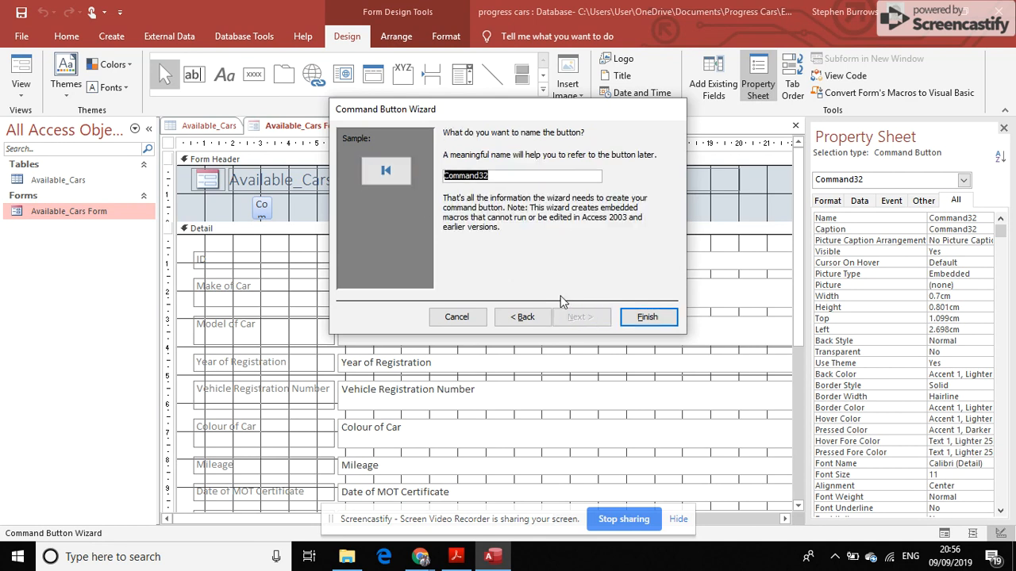
{"action": "left_click", "coordinate": [647, 317]}
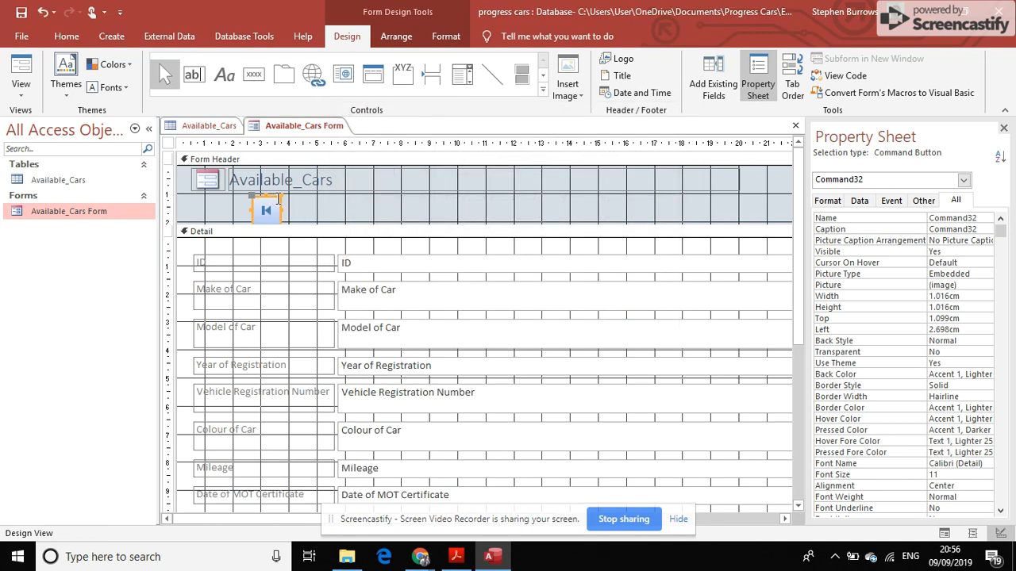
Step: Shrink the first-record button to about 0.8 by 0.9 cm and move it beside the Available_Cars title in the header
{"action": "left_click_drag", "start_coordinate": [278, 198], "coordinate": [273, 200]}
{"action": "left_click", "coordinate": [264, 211]}
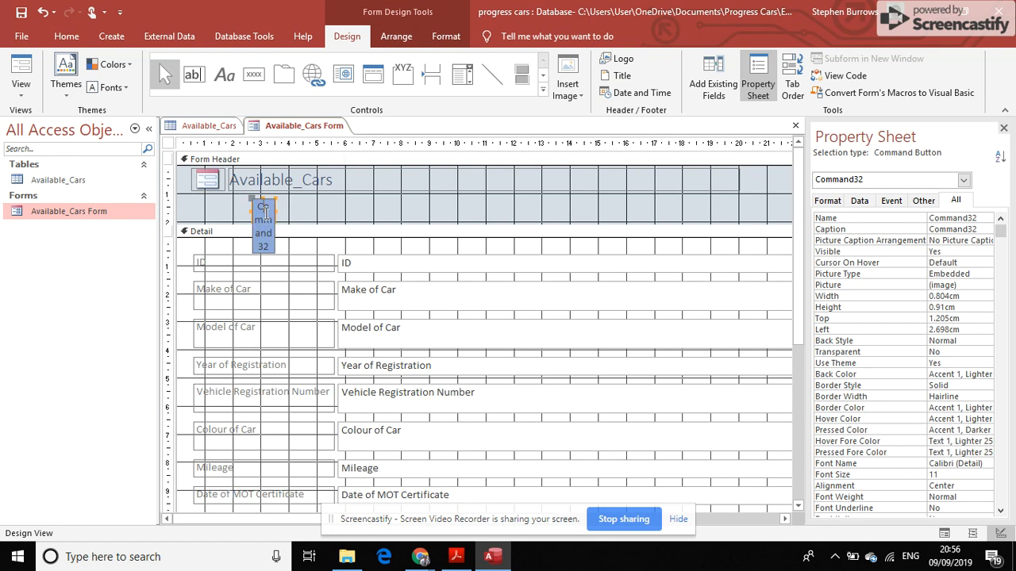
{"action": "left_click", "coordinate": [309, 209]}
{"action": "left_click", "coordinate": [264, 202]}
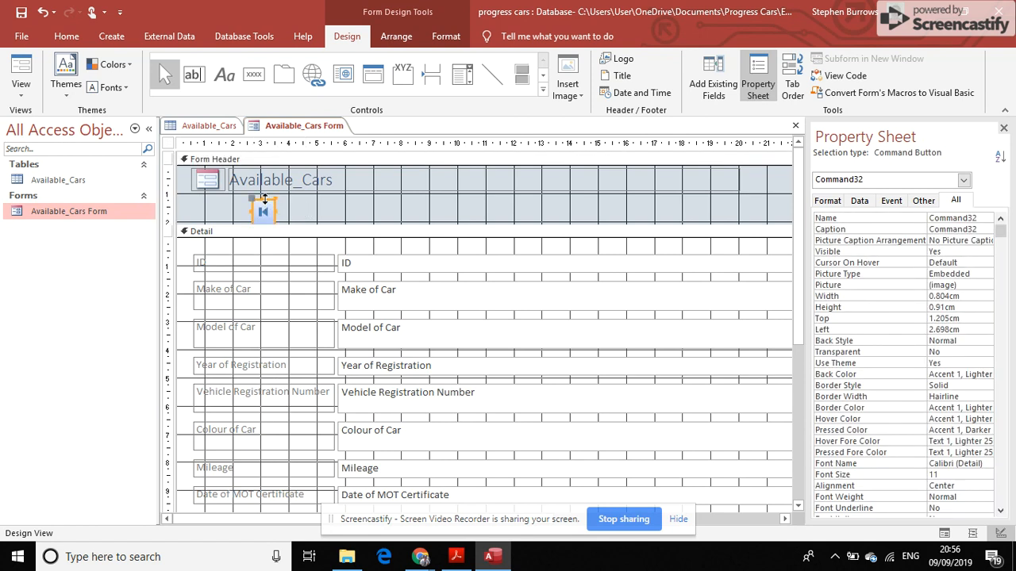
{"action": "left_click_drag", "start_coordinate": [267, 203], "coordinate": [394, 167]}
Step: Collapse the header logo's space and narrow the Available_Cars title box so it ends just past its text
{"action": "left_click", "coordinate": [703, 175]}
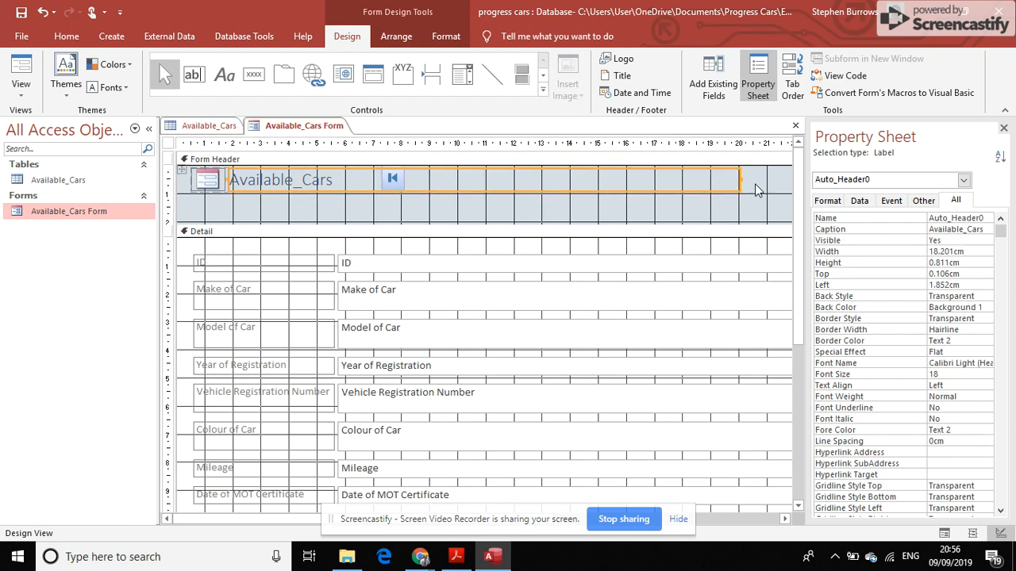
{"action": "left_click_drag", "start_coordinate": [744, 180], "coordinate": [691, 177]}
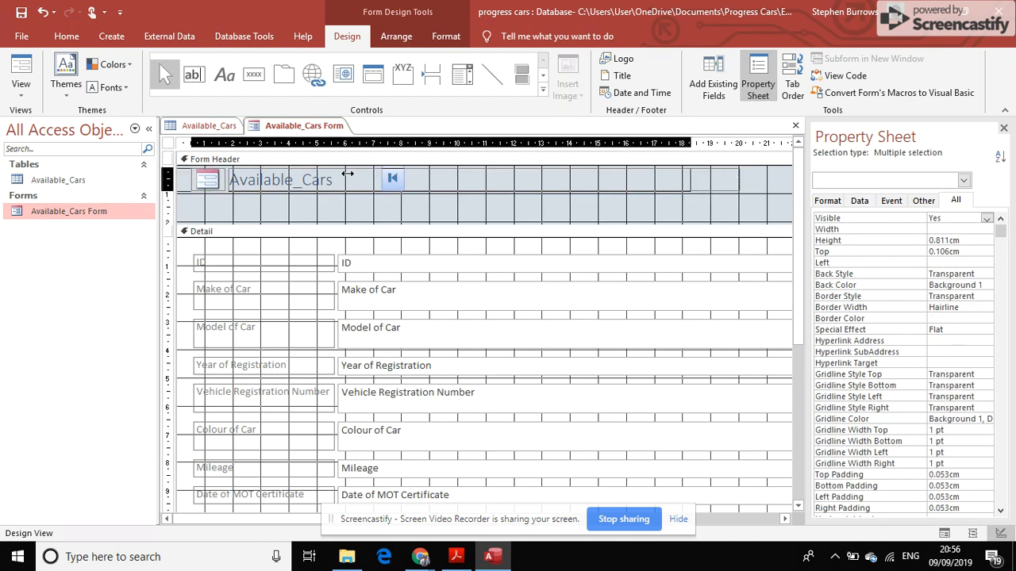
{"action": "left_click_drag", "start_coordinate": [354, 174], "coordinate": [353, 175]}
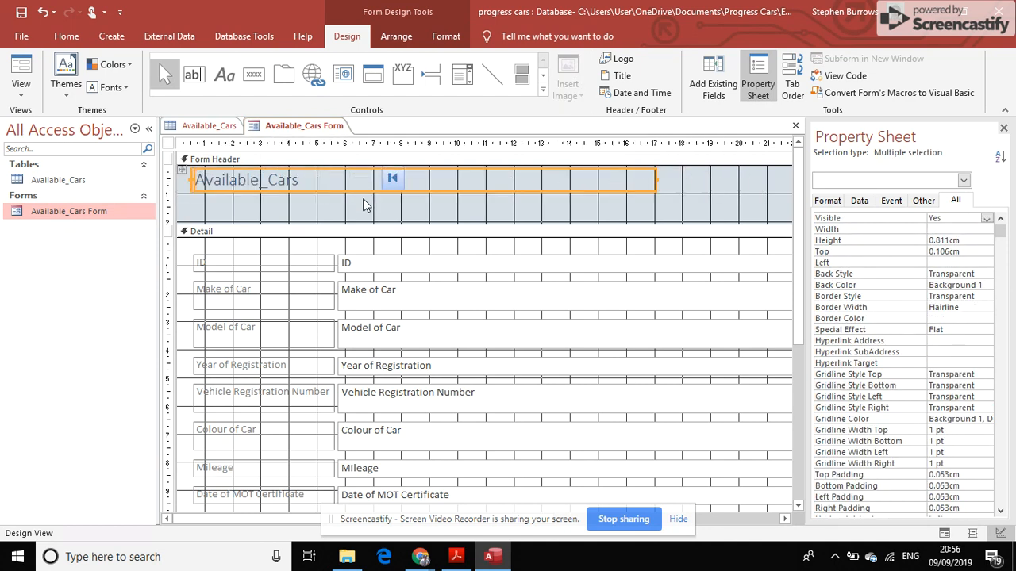
{"action": "left_click", "coordinate": [658, 181]}
{"action": "left_click_drag", "start_coordinate": [656, 180], "coordinate": [315, 177]}
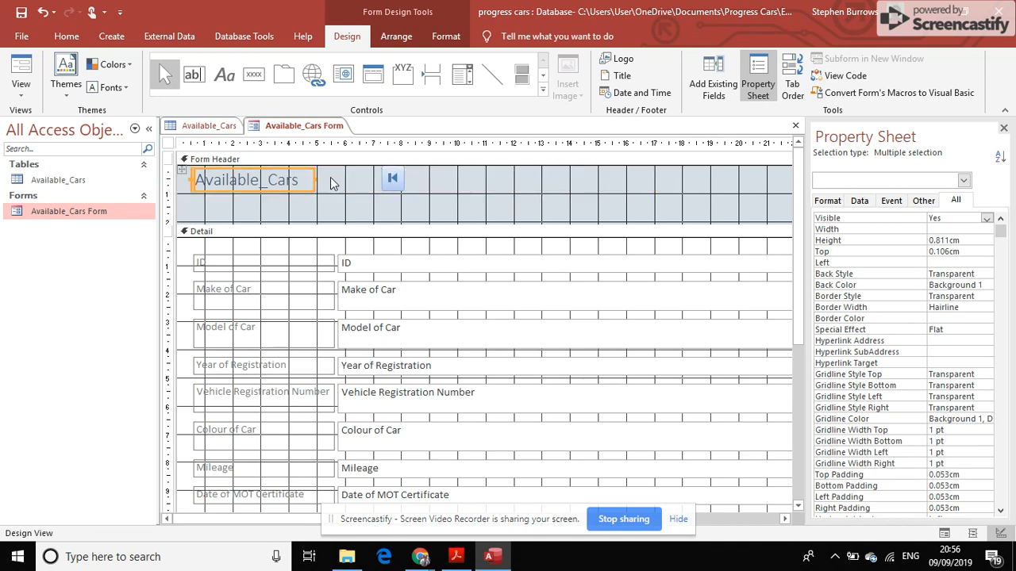
Step: Add a Go To Previous Record command button with the Go To Previous picture, shrunk to fit beside the first-record button in the header
{"action": "left_click", "coordinate": [254, 74]}
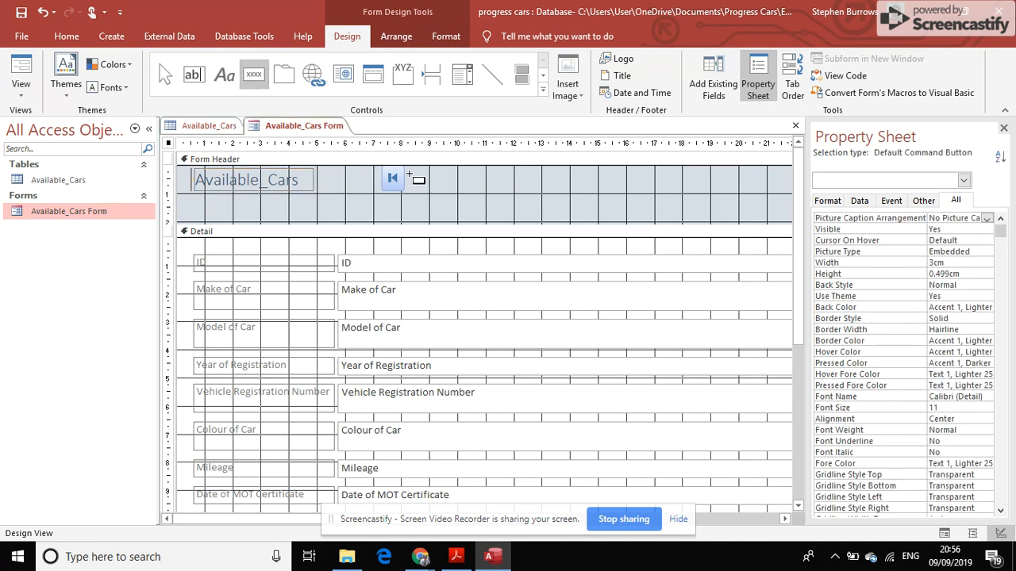
{"action": "mouse_move", "coordinate": [411, 171]}
{"action": "left_mouse_down"}
{"action": "mouse_move", "coordinate": [412, 200]}
{"action": "mouse_move", "coordinate": [446, 203]}
{"action": "left_mouse_up"}
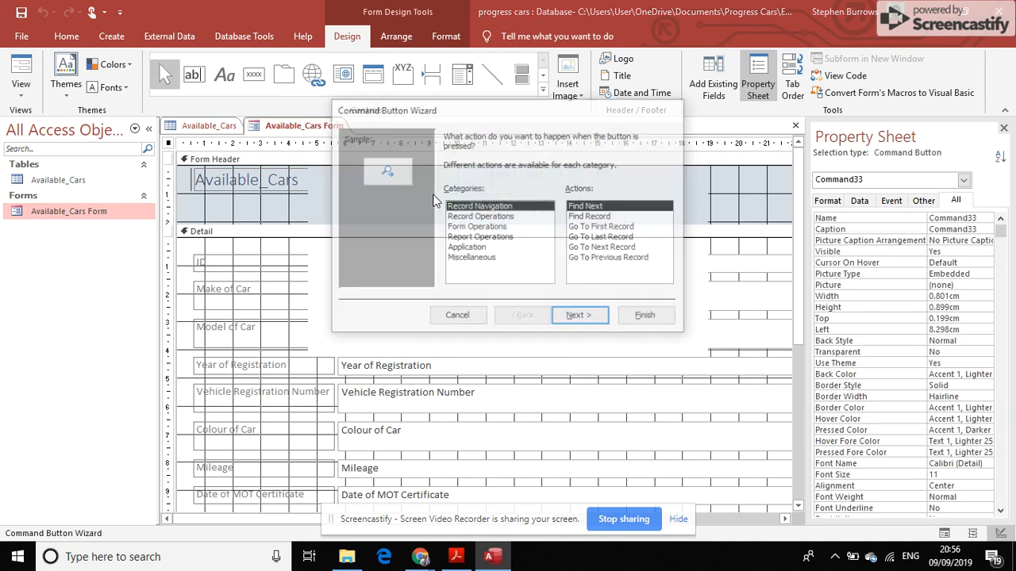
{"action": "left_click", "coordinate": [634, 258]}
{"action": "left_click", "coordinate": [573, 317]}
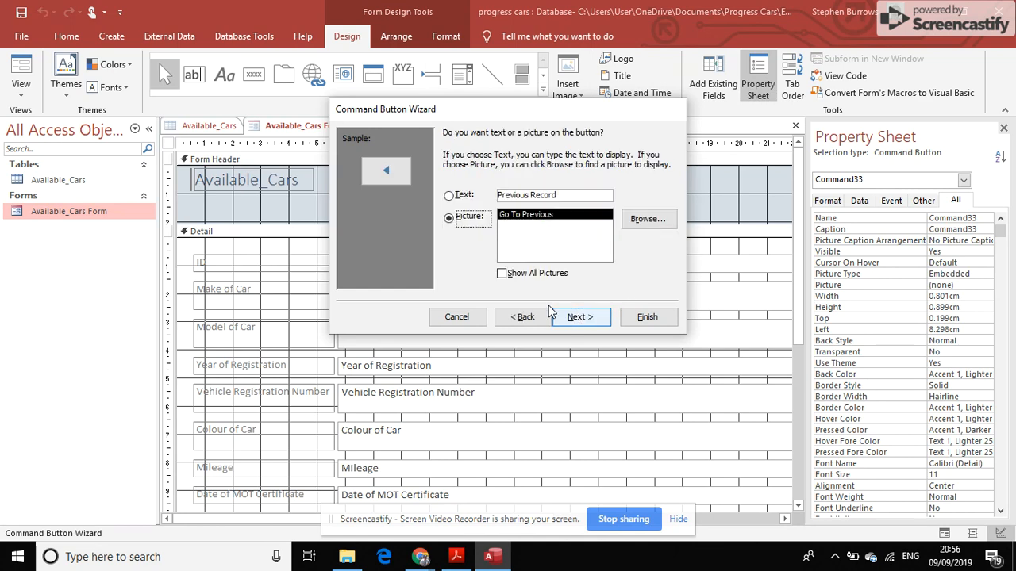
{"action": "left_click", "coordinate": [580, 318]}
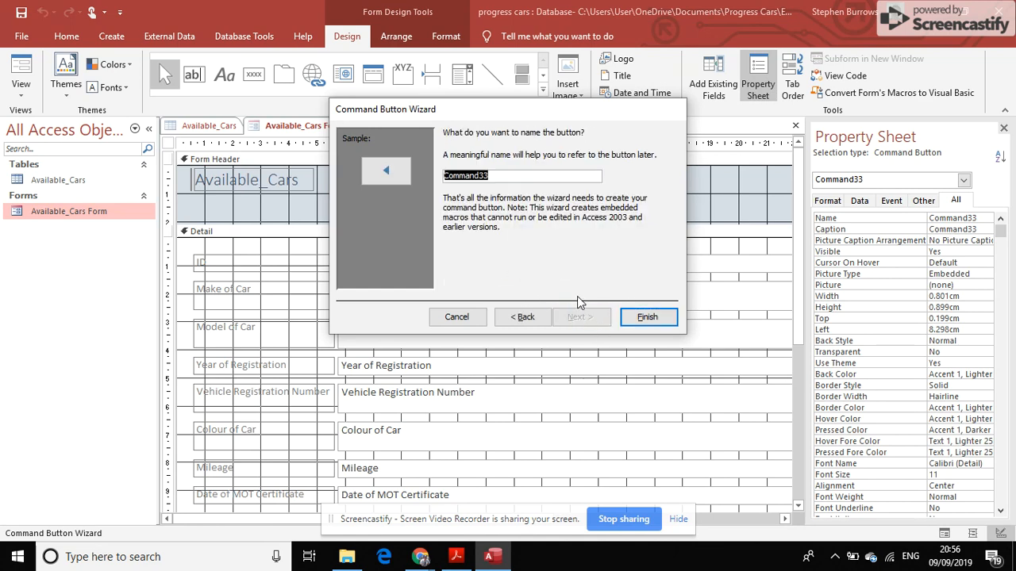
{"action": "left_click", "coordinate": [642, 324]}
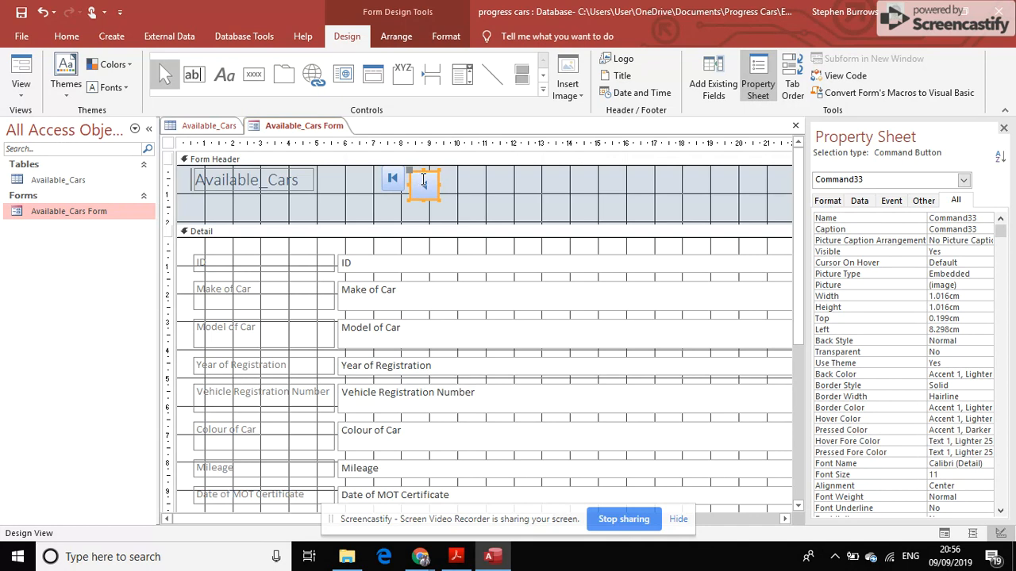
{"action": "left_click_drag", "start_coordinate": [438, 170], "coordinate": [411, 168]}
{"action": "left_click", "coordinate": [465, 189]}
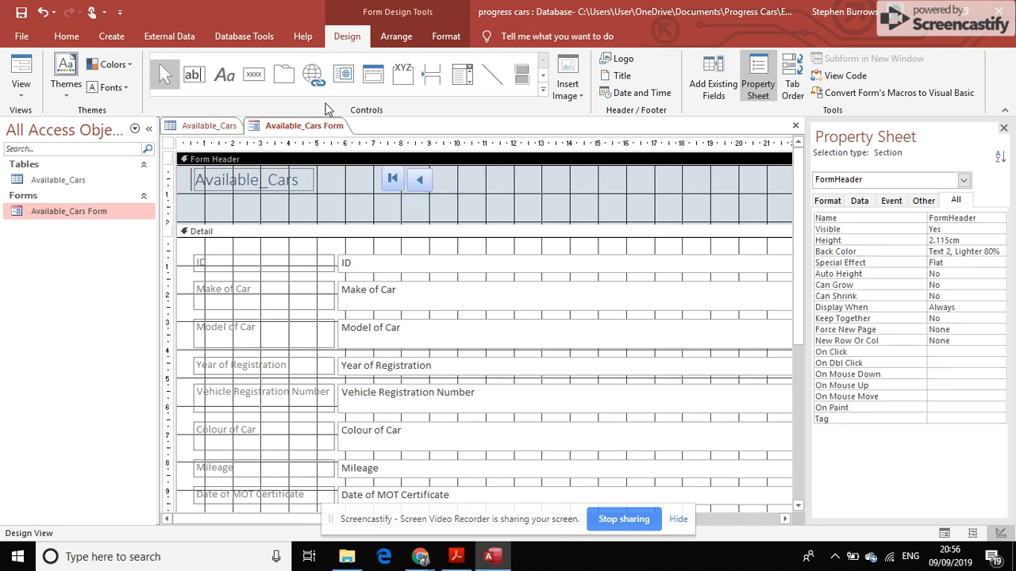
Step: Add a Go To Next Record command button with the right-arrow picture beside the previous-record button, sized about 0.91 by 0.91 cm
{"action": "left_click", "coordinate": [254, 74]}
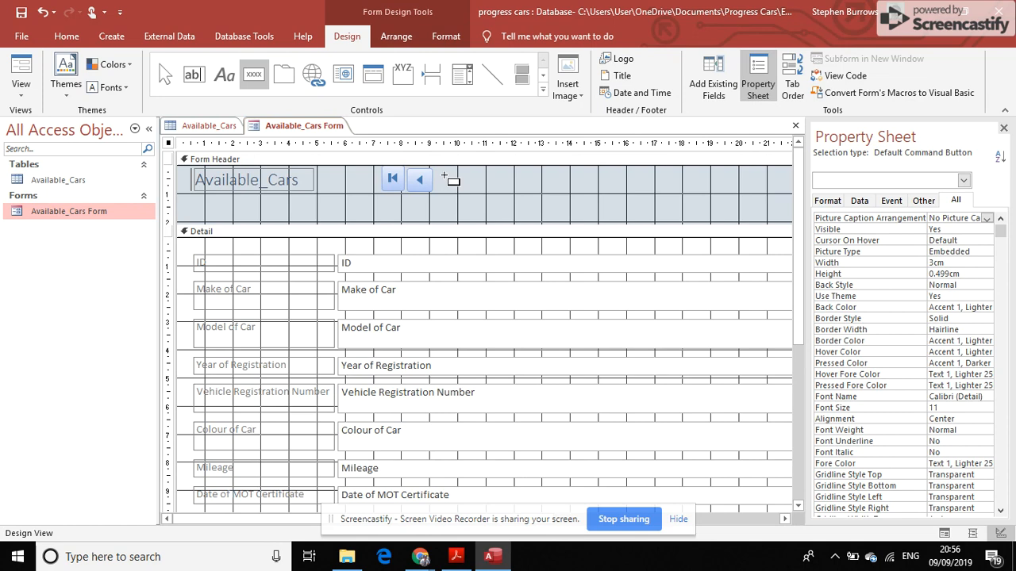
{"action": "left_click_drag", "start_coordinate": [437, 178], "coordinate": [457, 189]}
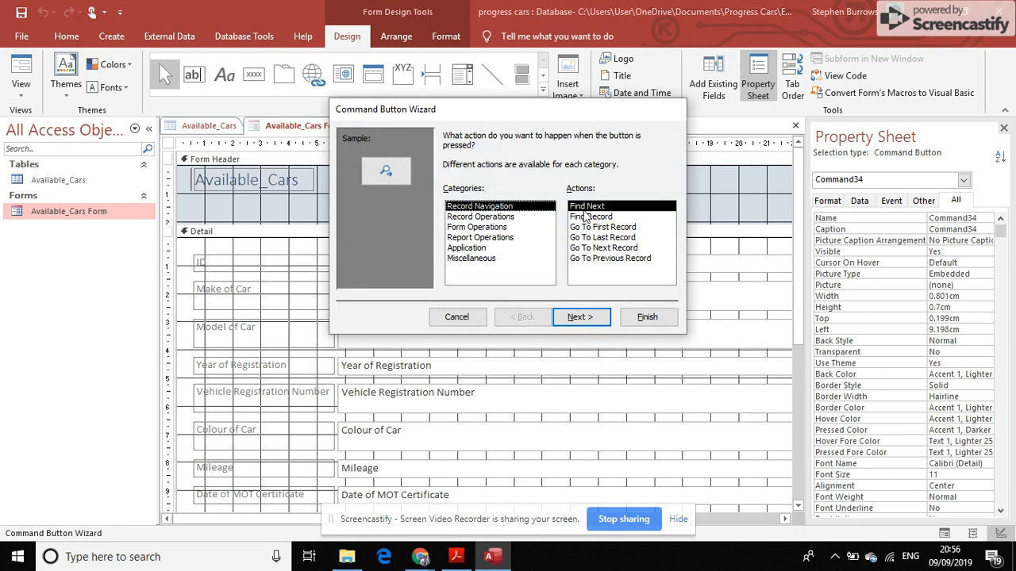
{"action": "left_click", "coordinate": [632, 249]}
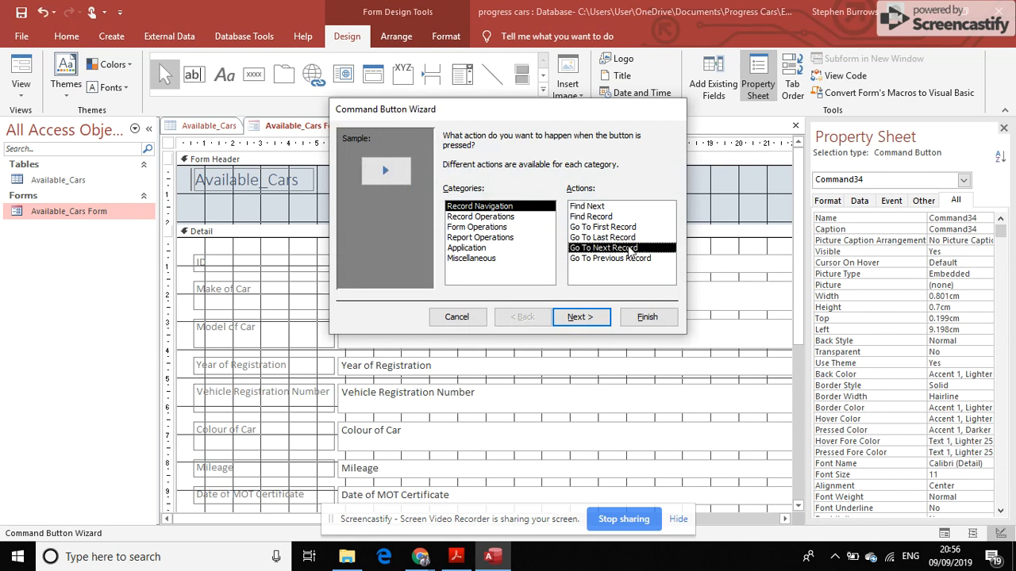
{"action": "left_click", "coordinate": [596, 315]}
{"action": "left_click", "coordinate": [585, 318]}
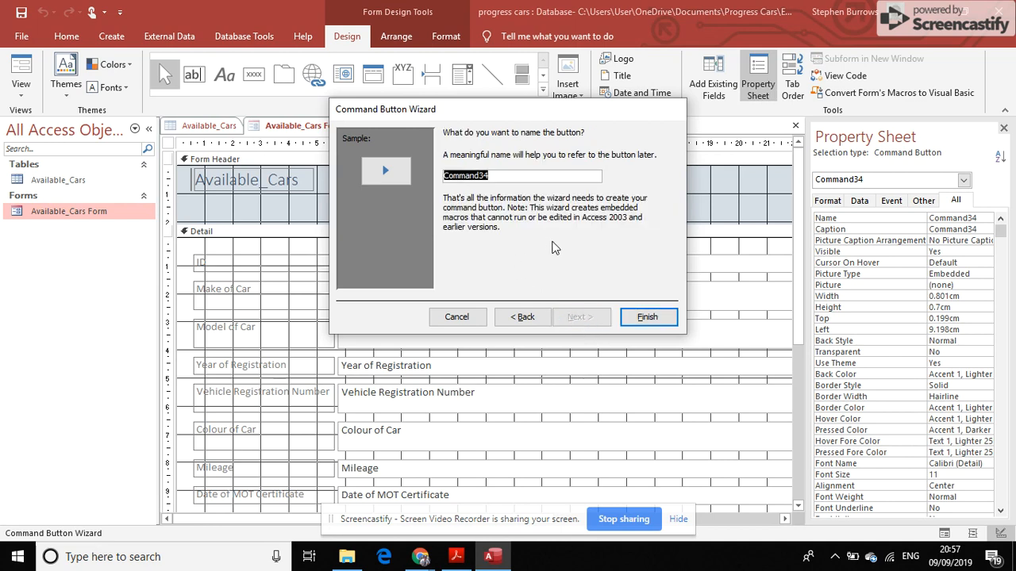
{"action": "left_click", "coordinate": [647, 316]}
{"action": "mouse_move", "coordinate": [453, 171]}
{"action": "left_mouse_down"}
{"action": "mouse_move", "coordinate": [462, 191]}
{"action": "mouse_move", "coordinate": [456, 184]}
{"action": "left_mouse_up"}
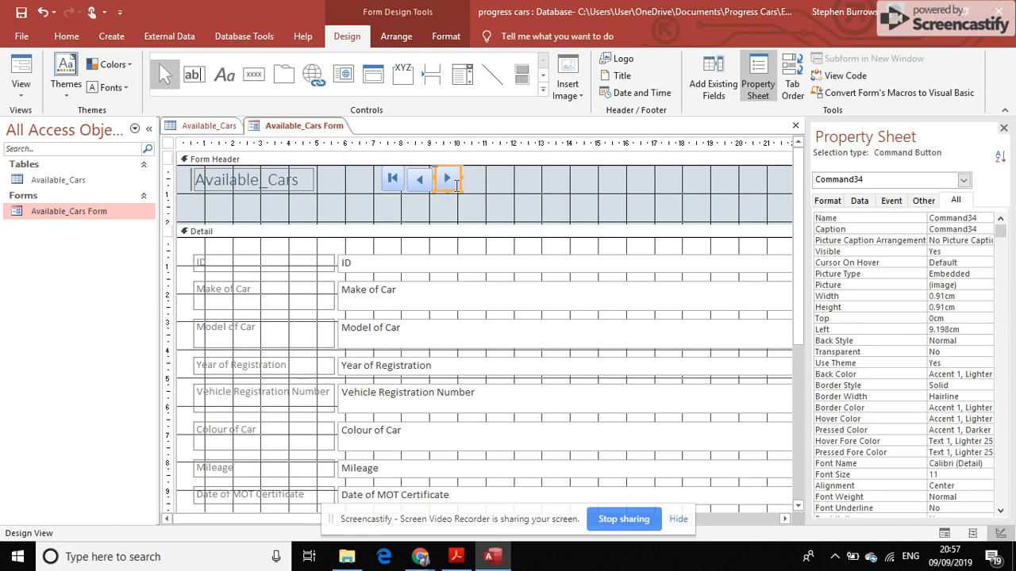
Step: Add a command button beside the next-record button with the Go To Last Record action and the Go To Last picture
{"action": "left_click", "coordinate": [252, 76]}
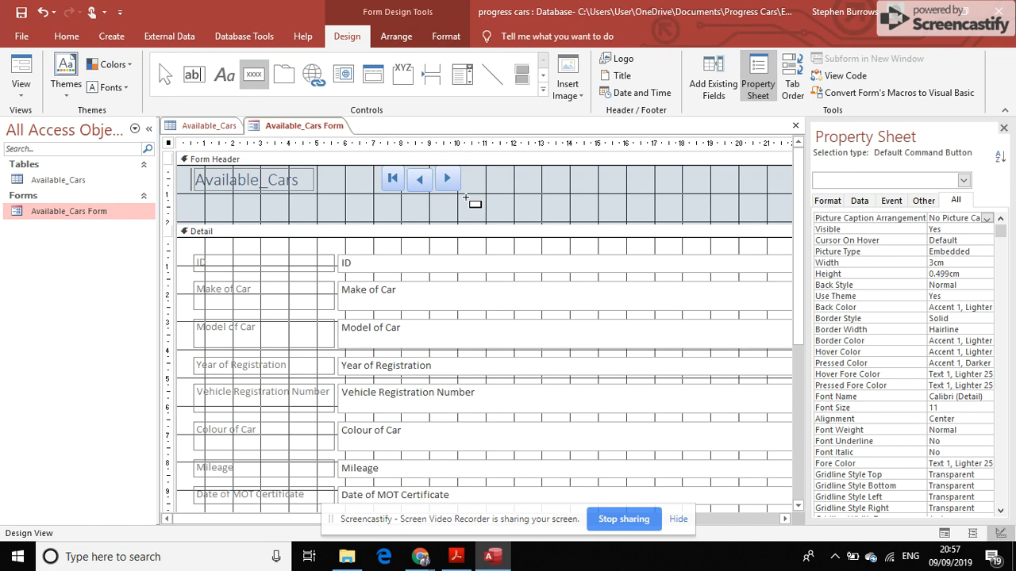
{"action": "left_click_drag", "start_coordinate": [463, 169], "coordinate": [485, 191]}
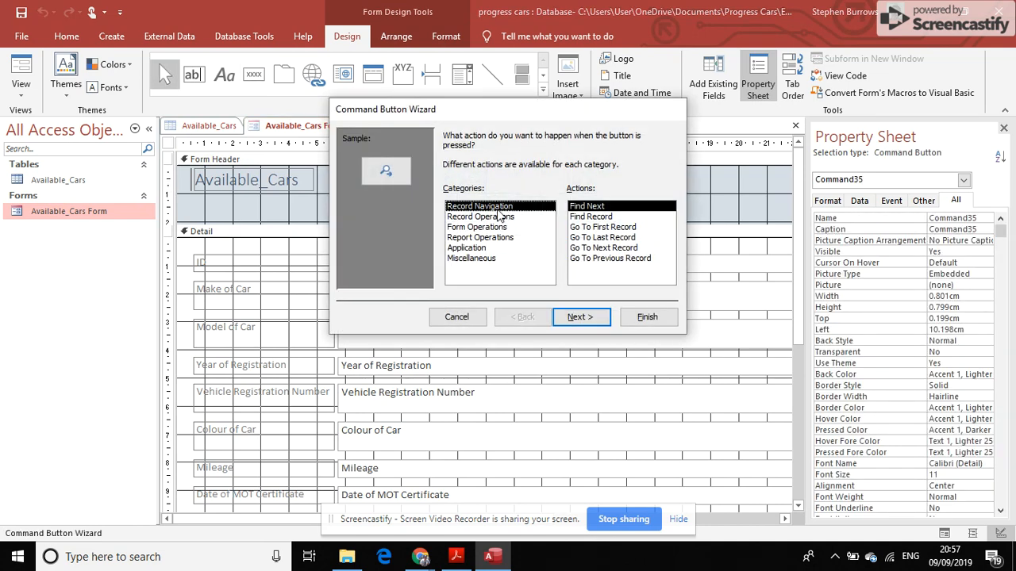
{"action": "left_click", "coordinate": [621, 240]}
{"action": "left_click", "coordinate": [582, 319]}
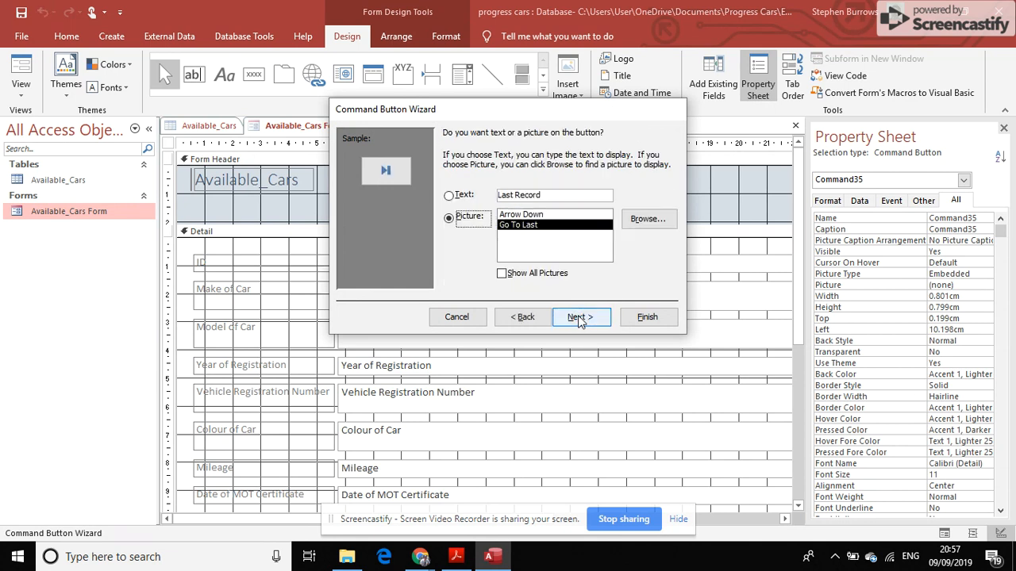
{"action": "left_click", "coordinate": [580, 318]}
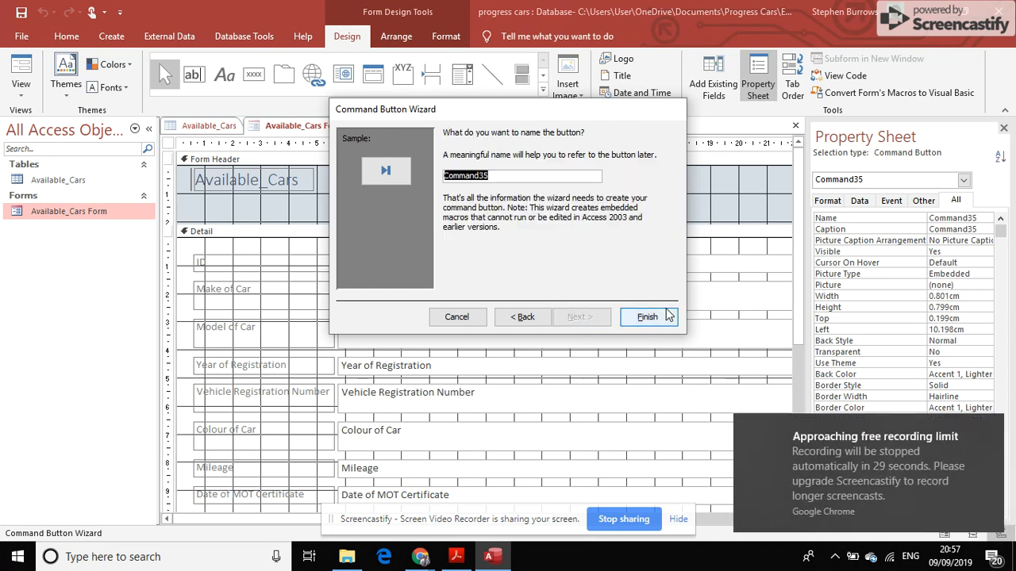
{"action": "left_click", "coordinate": [649, 317]}
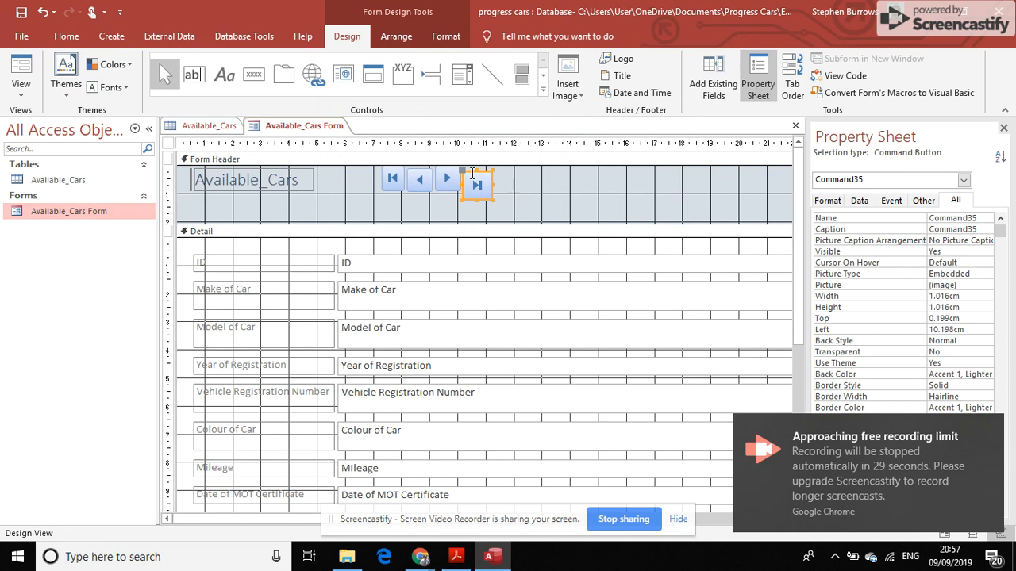
Step: Show the form in Form View and test its previous, next, last and first record buttons
{"action": "left_click", "coordinate": [23, 101]}
{"action": "left_click", "coordinate": [27, 127]}
{"action": "left_click", "coordinate": [415, 149]}
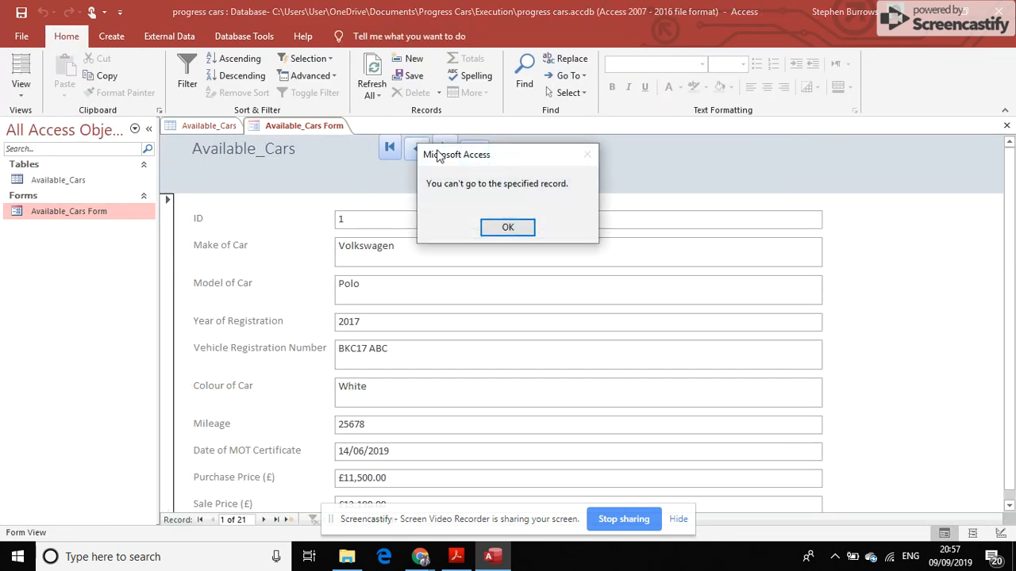
{"action": "left_click", "coordinate": [506, 228]}
{"action": "left_click", "coordinate": [448, 142]}
{"action": "left_click", "coordinate": [448, 142]}
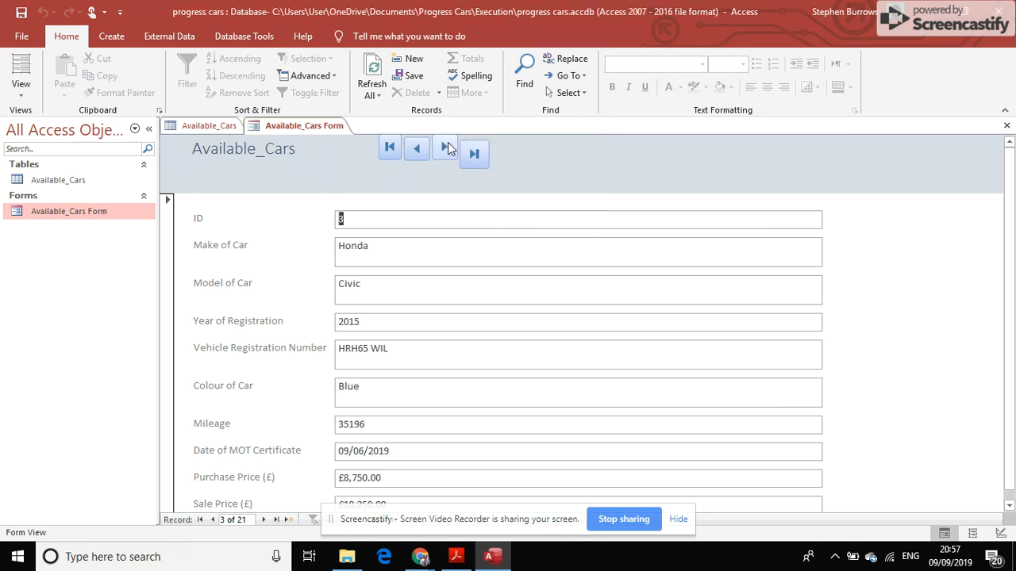
{"action": "left_click", "coordinate": [449, 144]}
{"action": "left_click", "coordinate": [453, 145]}
{"action": "left_click", "coordinate": [476, 156]}
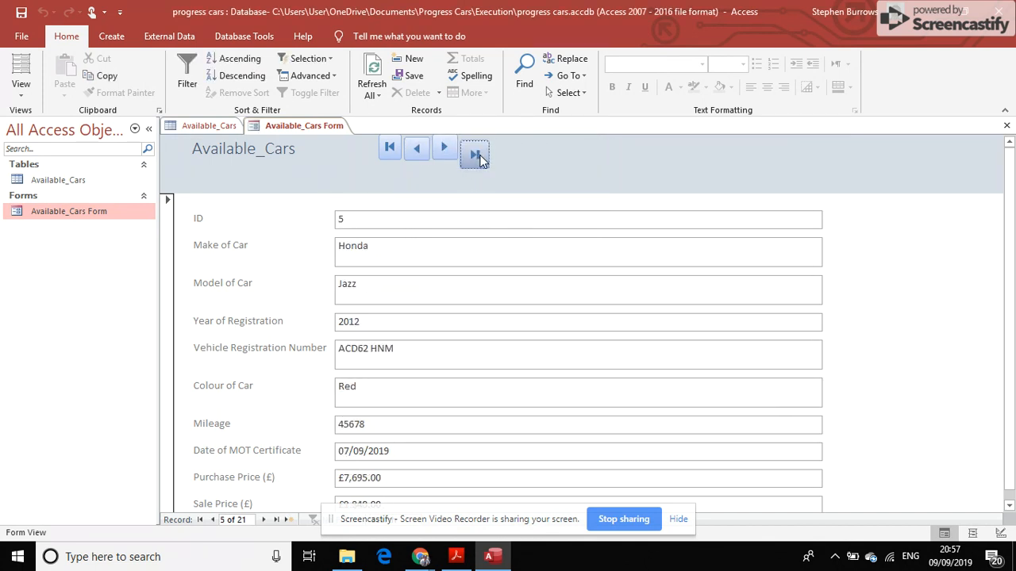
{"action": "left_click", "coordinate": [390, 148]}
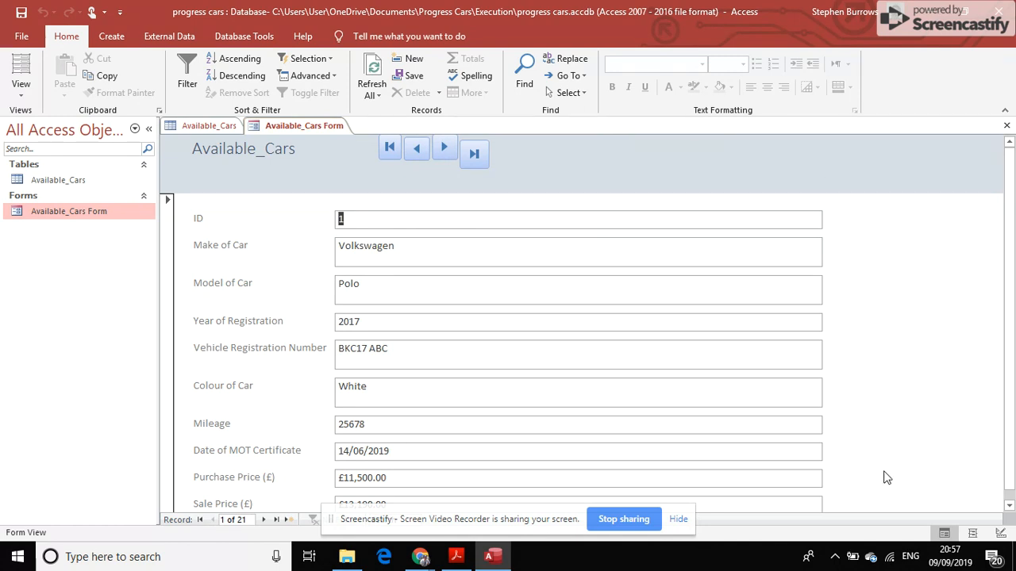